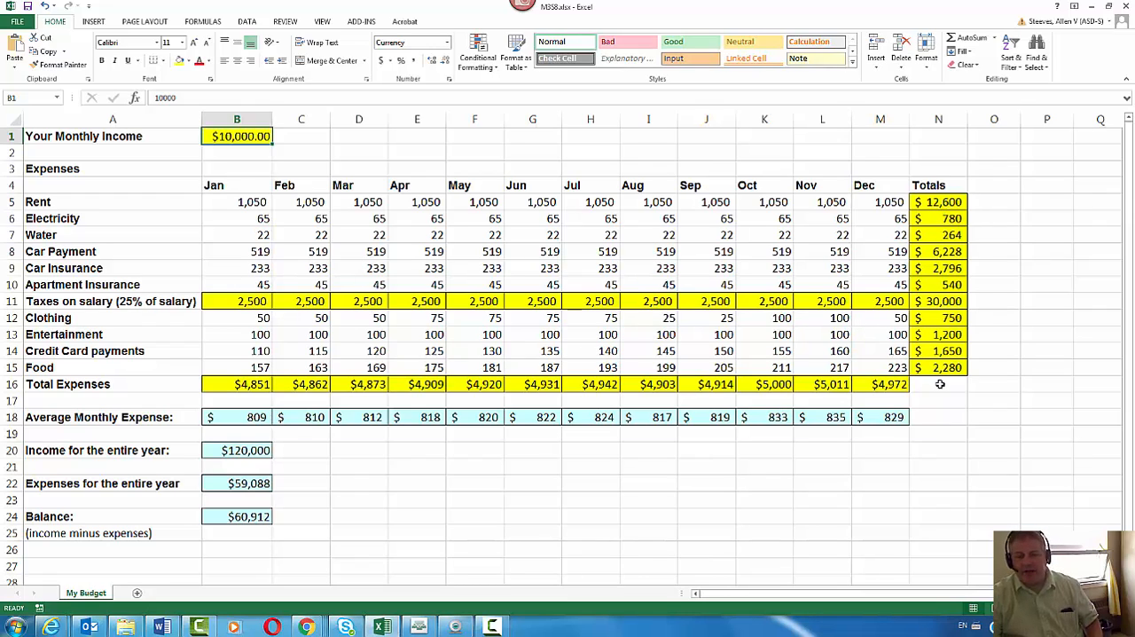
Examine the formulas and number formats of the taxes, total expenses, row totals, monthly averages, yearly income, yearly expenses and balance
{"action": "left_click", "coordinate": [238, 301]}
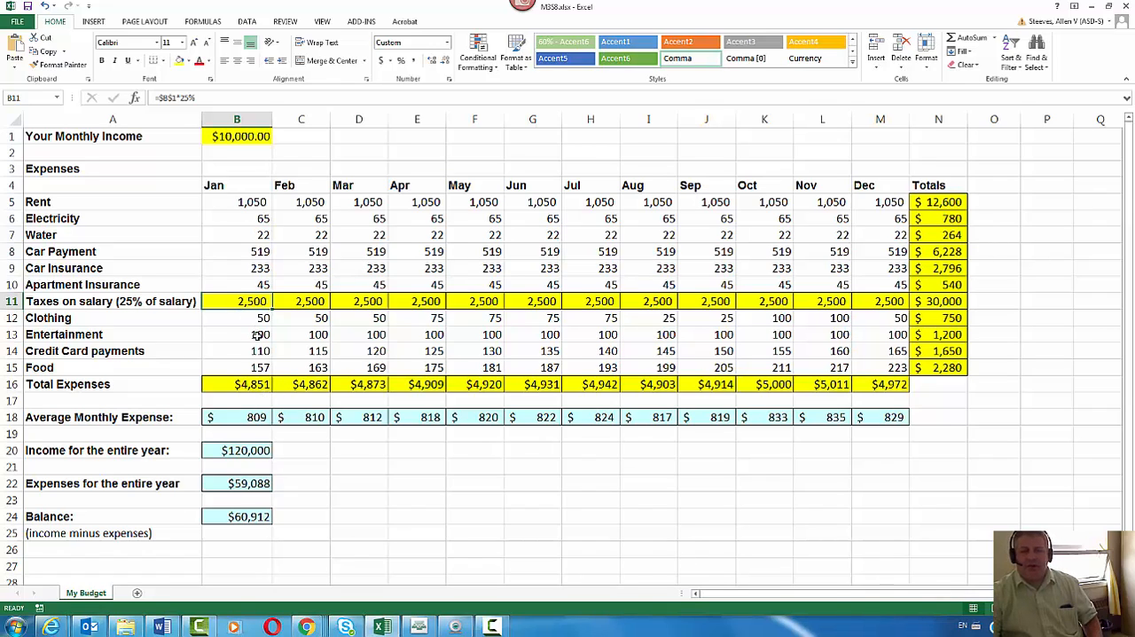
{"action": "left_click", "coordinate": [241, 385]}
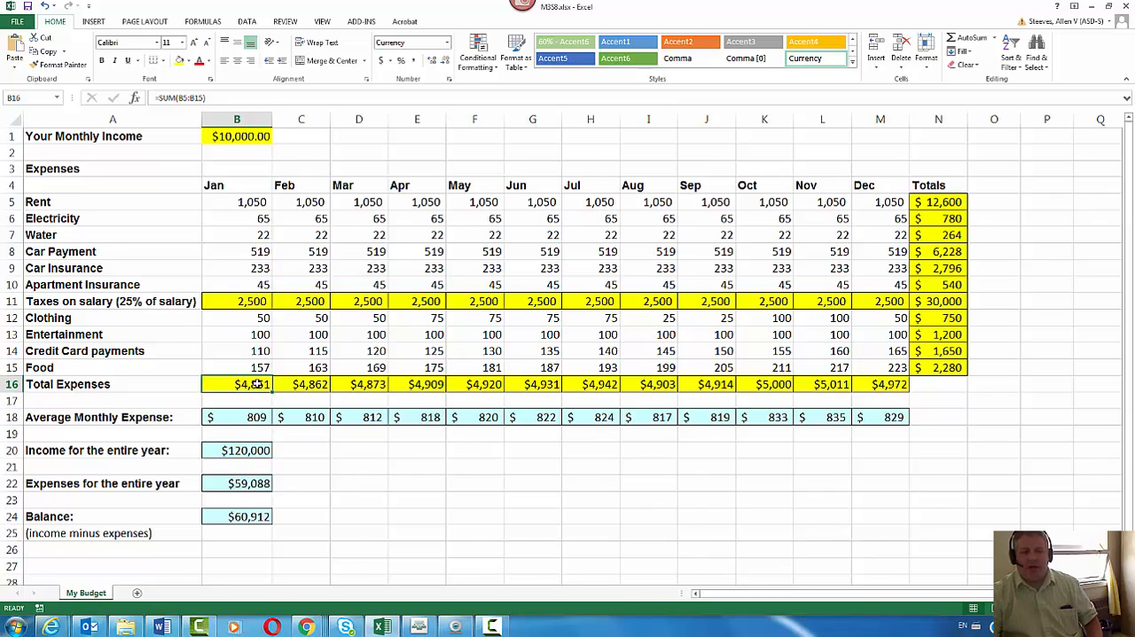
{"action": "left_click", "coordinate": [262, 203]}
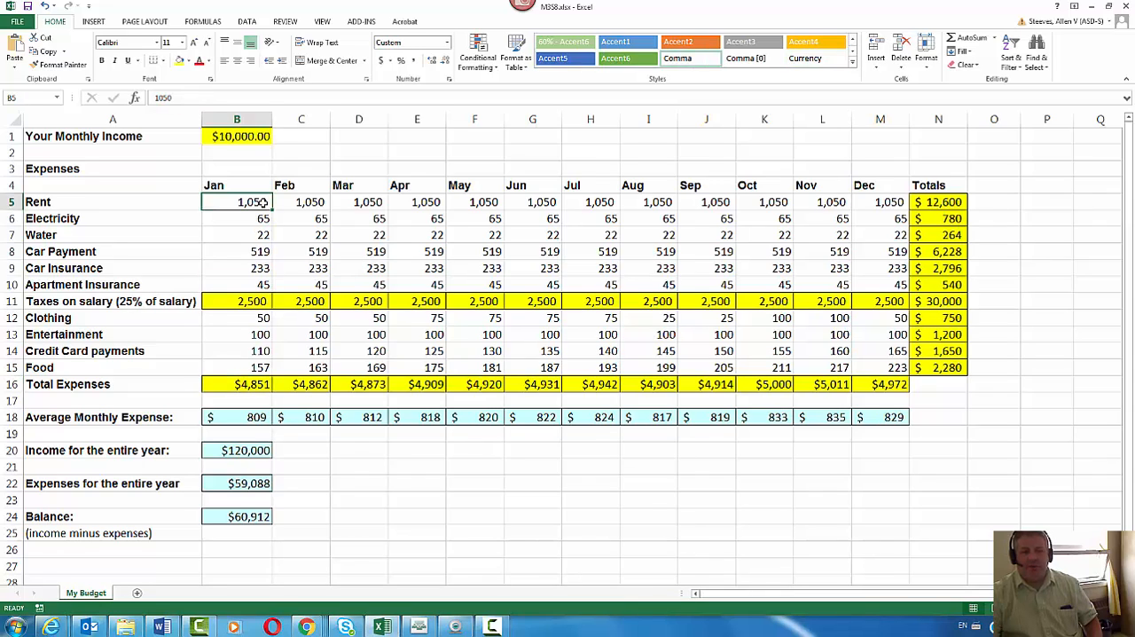
{"action": "left_click", "coordinate": [252, 303]}
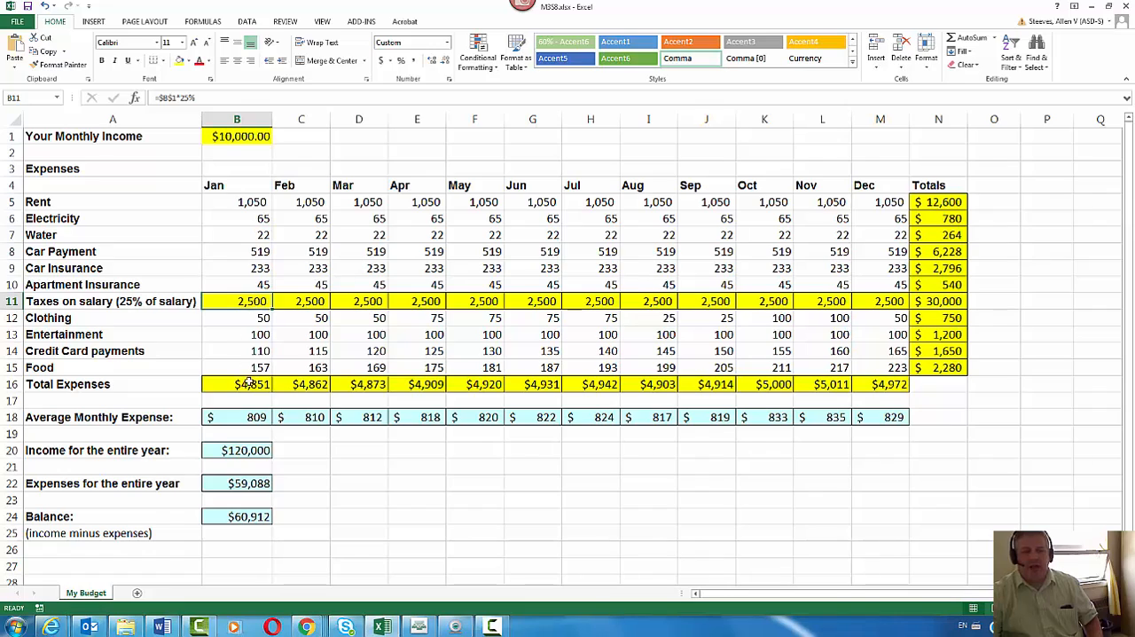
{"action": "left_click", "coordinate": [251, 383]}
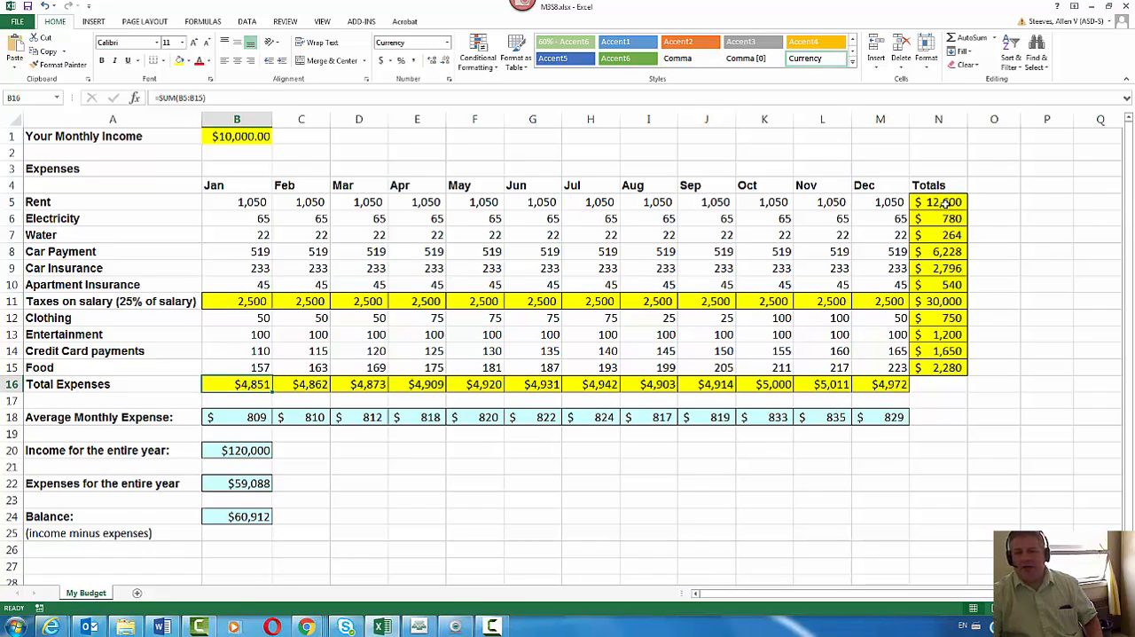
{"action": "left_click_drag", "start_coordinate": [945, 203], "coordinate": [945, 367]}
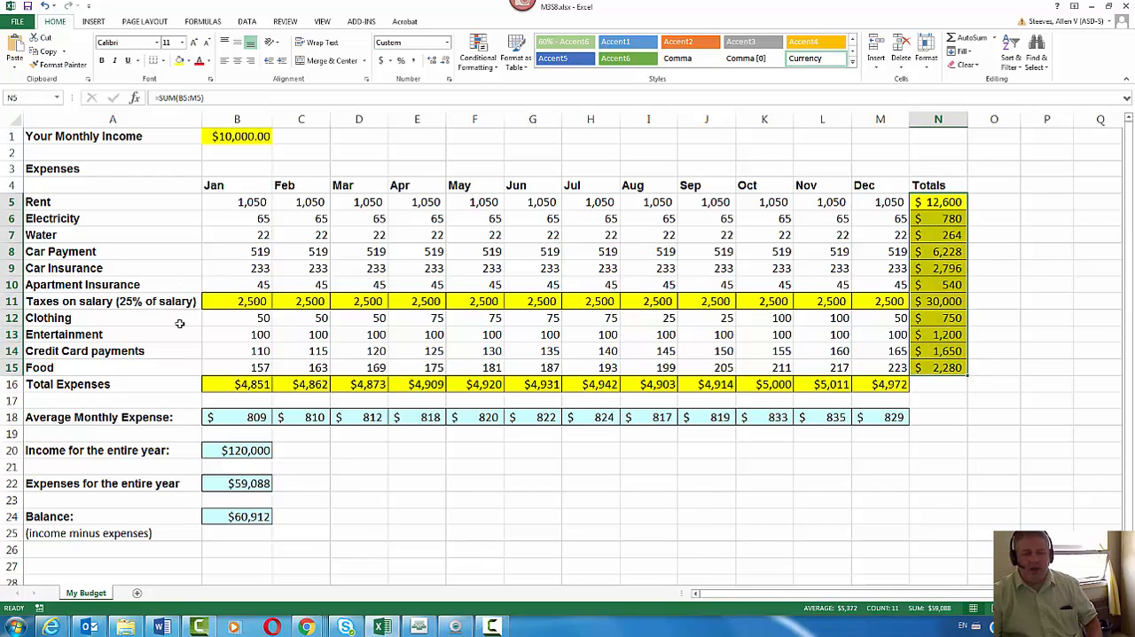
{"action": "left_click_drag", "start_coordinate": [251, 422], "coordinate": [881, 423]}
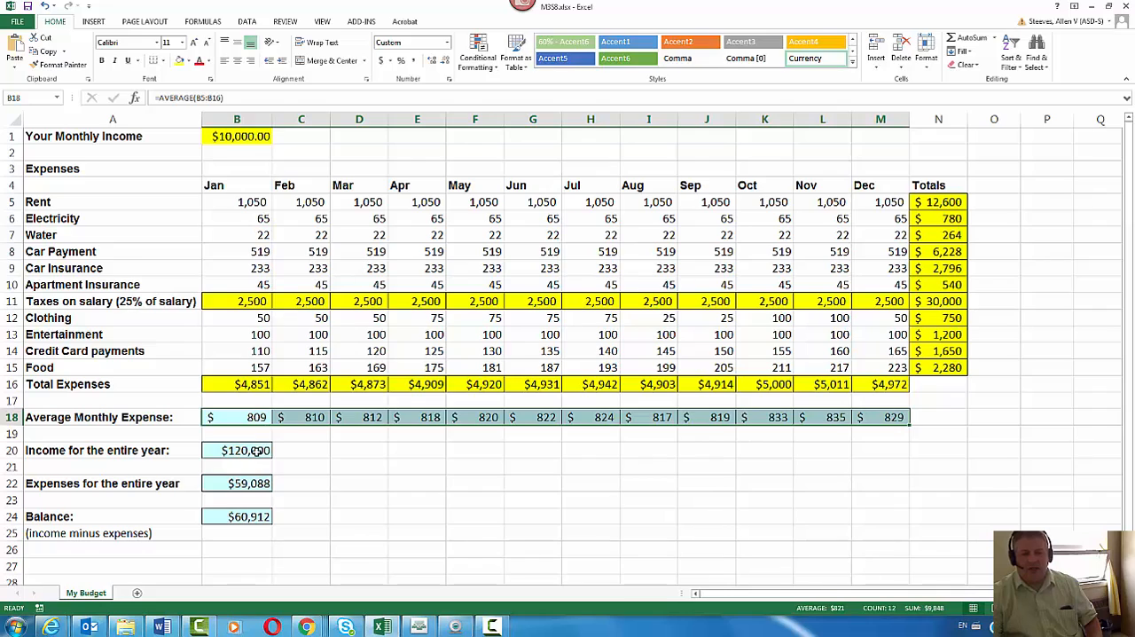
{"action": "left_click", "coordinate": [256, 452]}
{"action": "left_click", "coordinate": [257, 485]}
{"action": "left_click", "coordinate": [256, 516]}
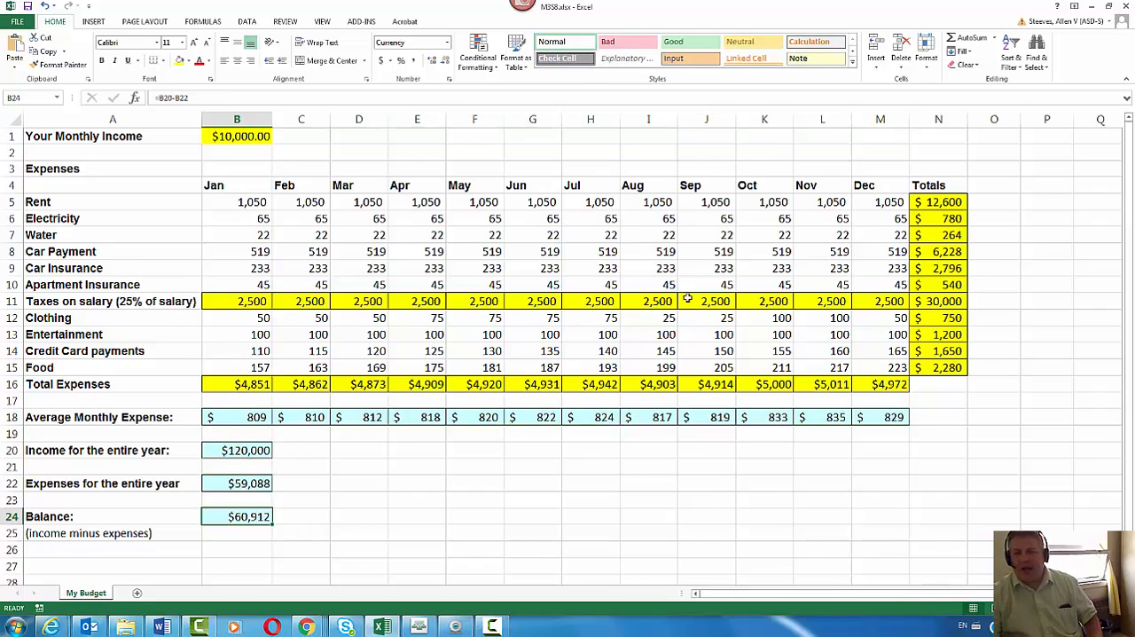
{"action": "left_click", "coordinate": [937, 202]}
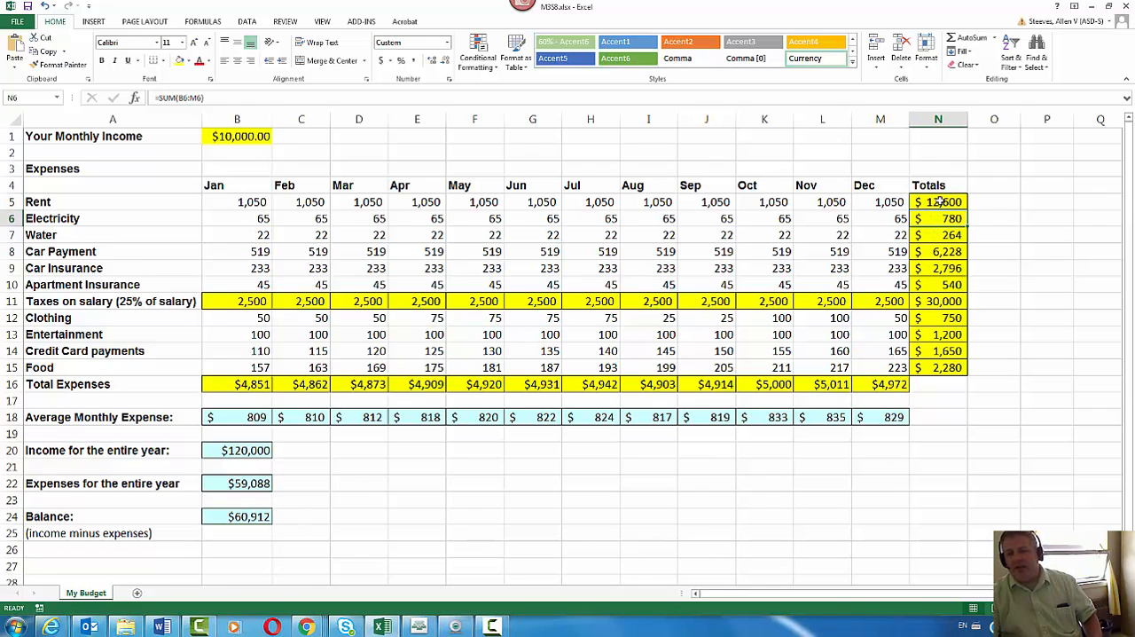
{"action": "left_click", "coordinate": [744, 384]}
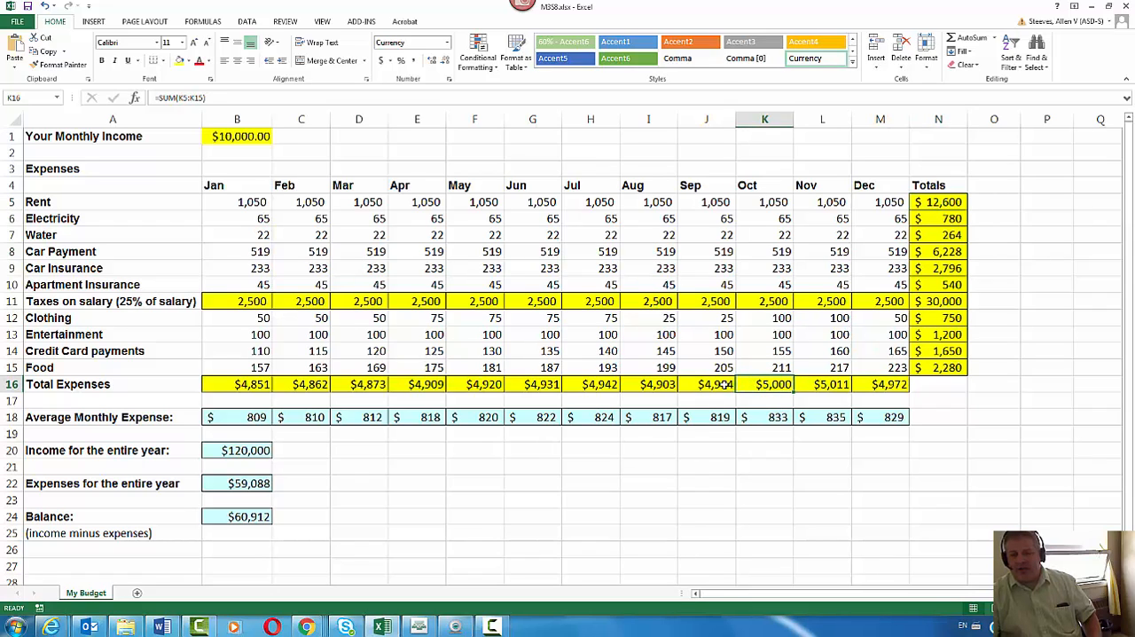
{"action": "left_click", "coordinate": [726, 384]}
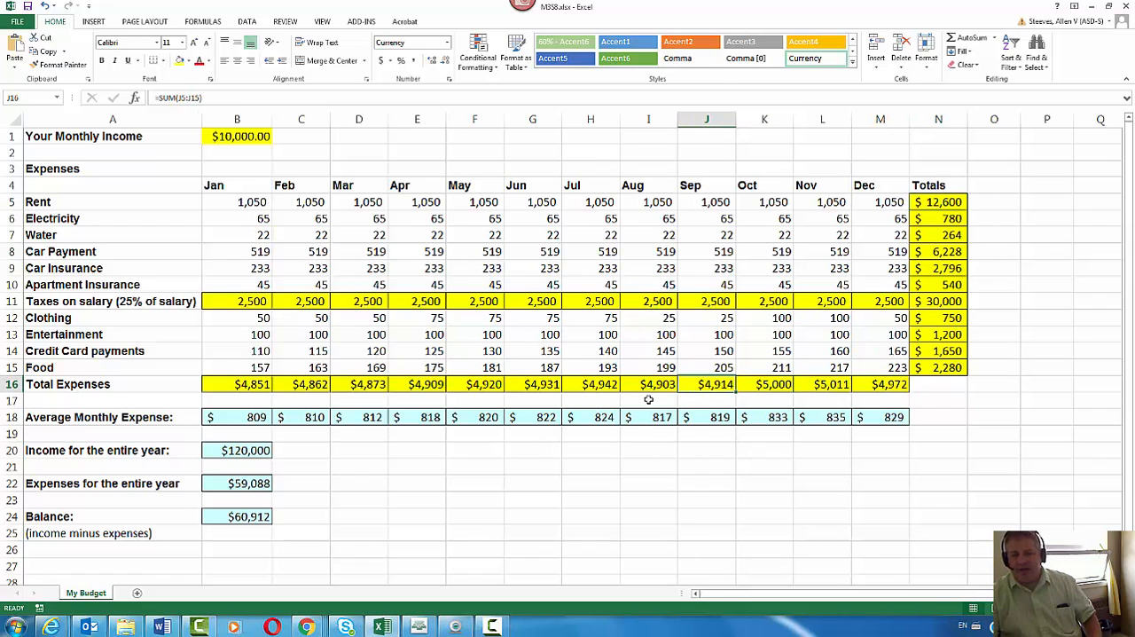
{"action": "left_click", "coordinate": [931, 337]}
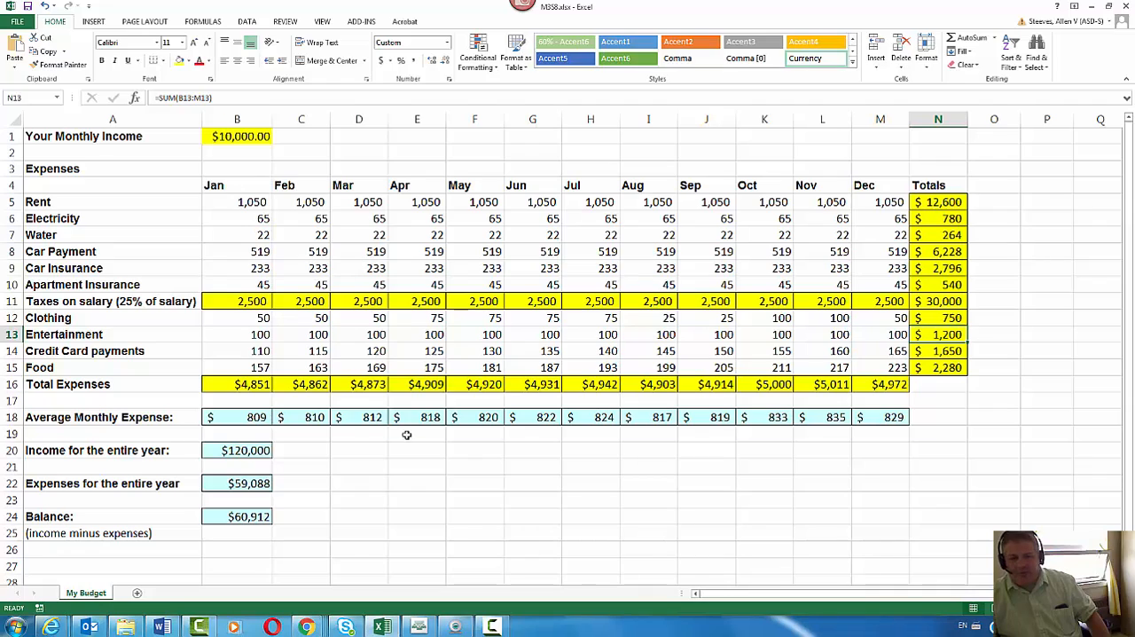
Apply the accounting number format without decimal places to January's average monthly expense in B18
{"action": "left_click", "coordinate": [219, 416]}
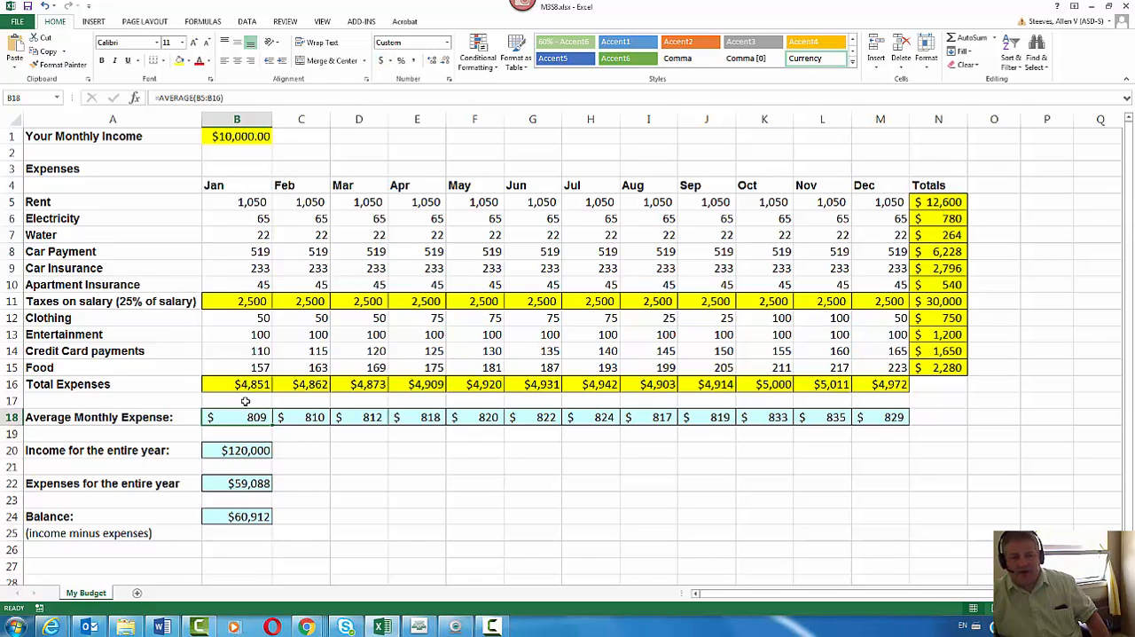
{"action": "left_click", "coordinate": [381, 62]}
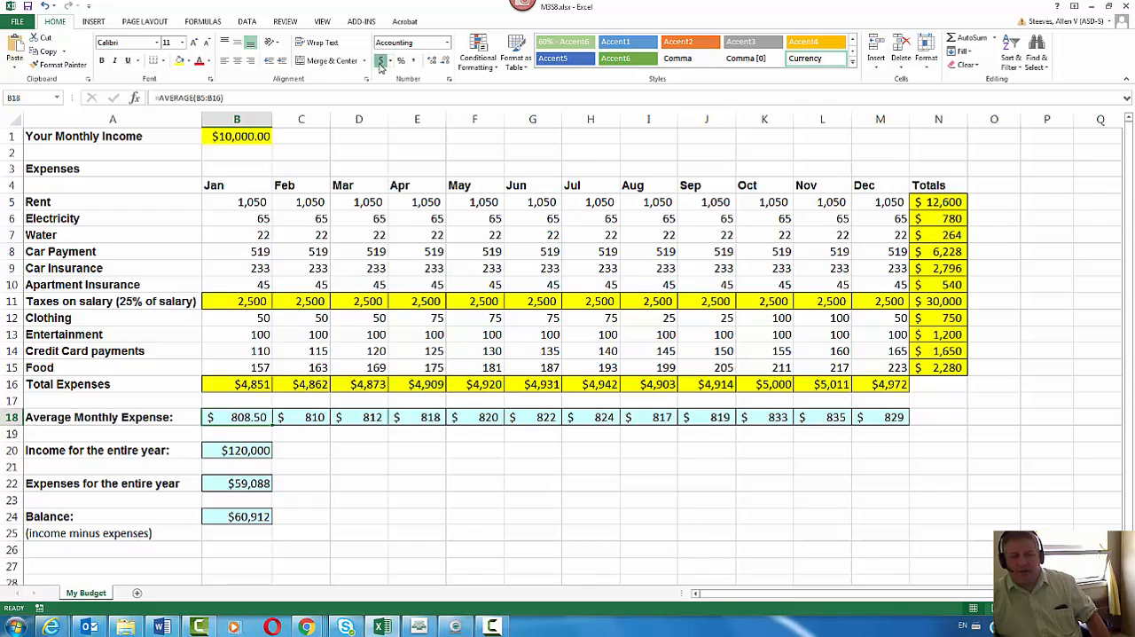
{"action": "left_click", "coordinate": [445, 62]}
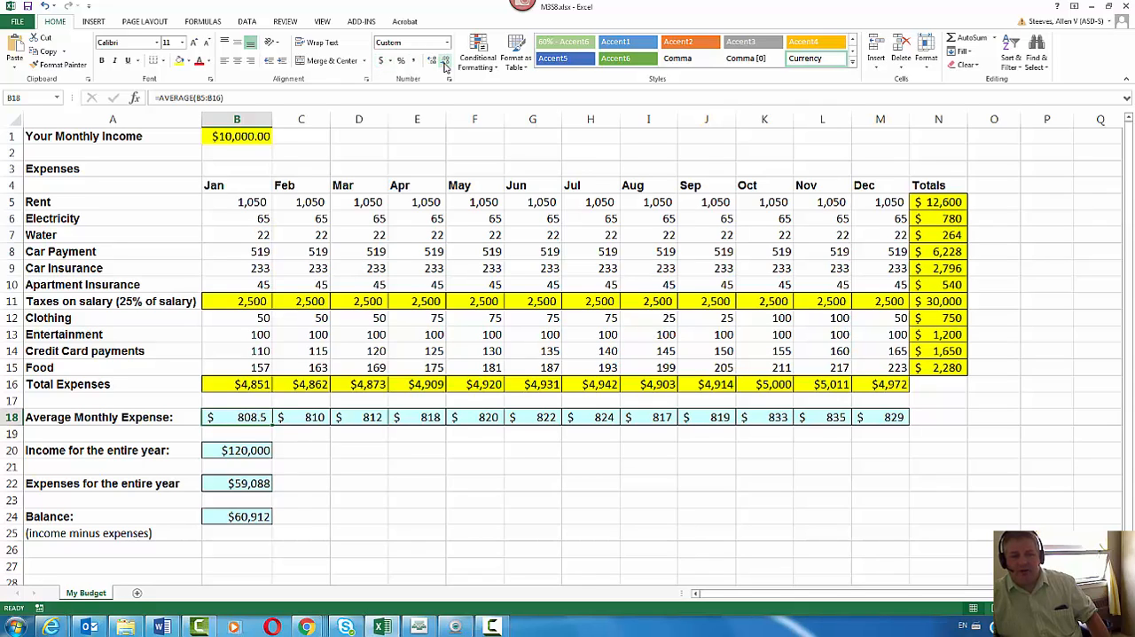
{"action": "left_click", "coordinate": [446, 61]}
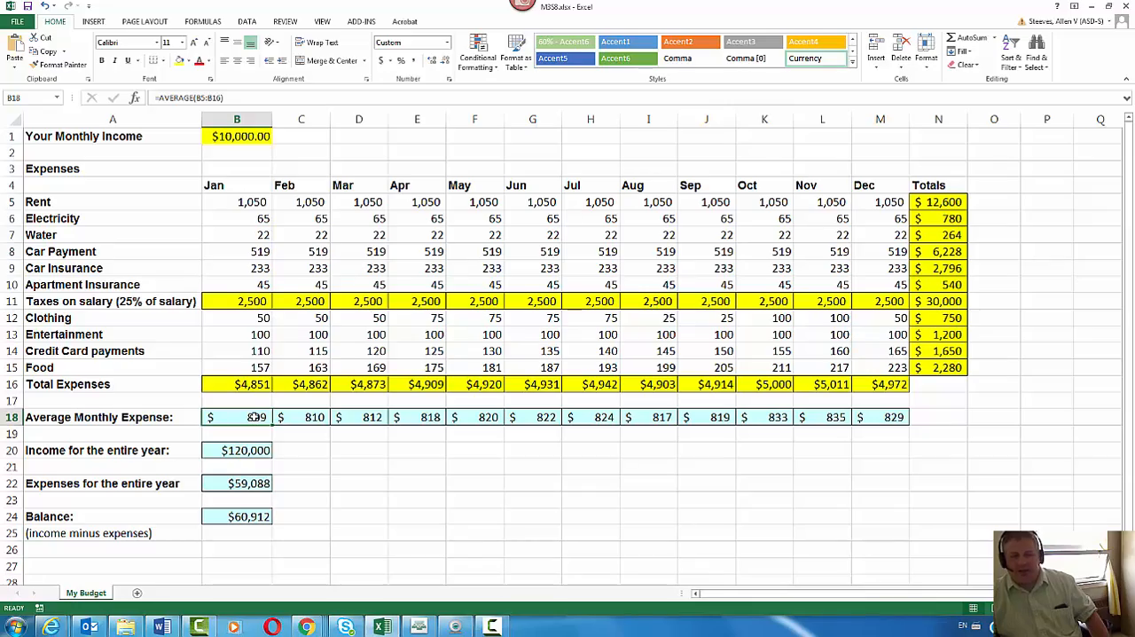
Apply the accounting format to the average monthly expenses in B18:M18, trying English (United States) and settling on English (Canada)
{"action": "left_click_drag", "start_coordinate": [255, 417], "coordinate": [881, 417]}
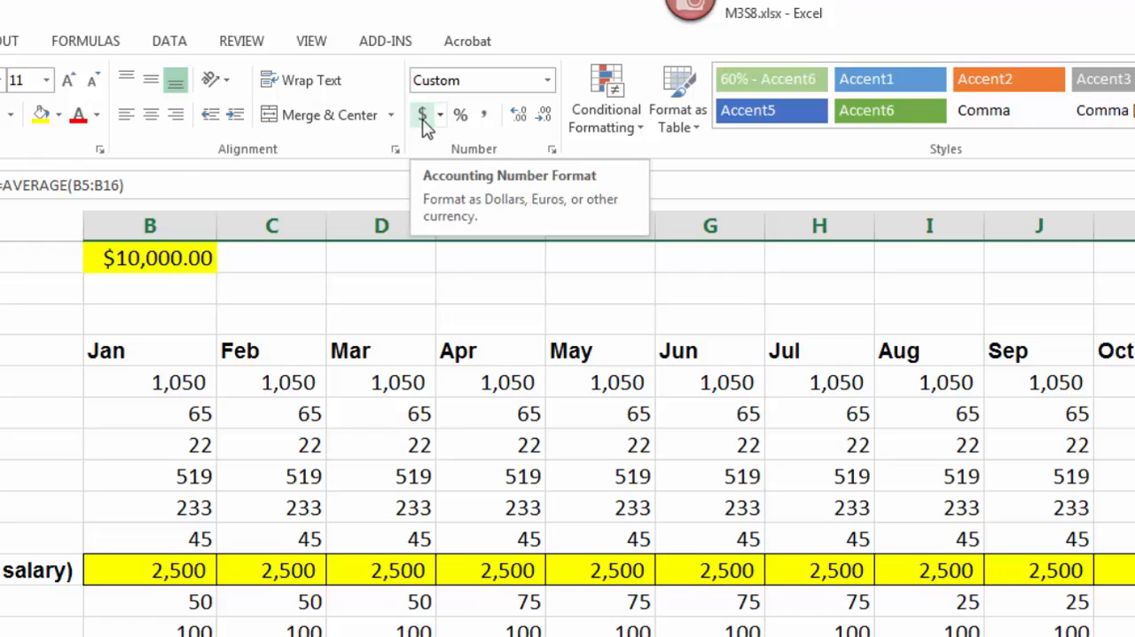
{"action": "left_click", "coordinate": [439, 117]}
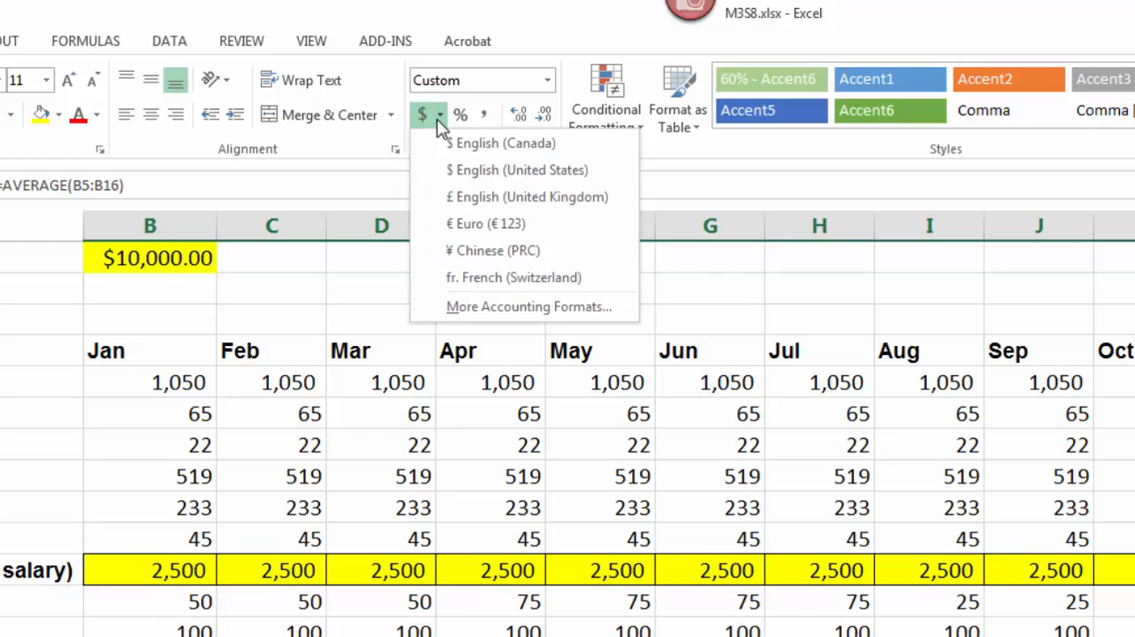
{"action": "left_click", "coordinate": [466, 171]}
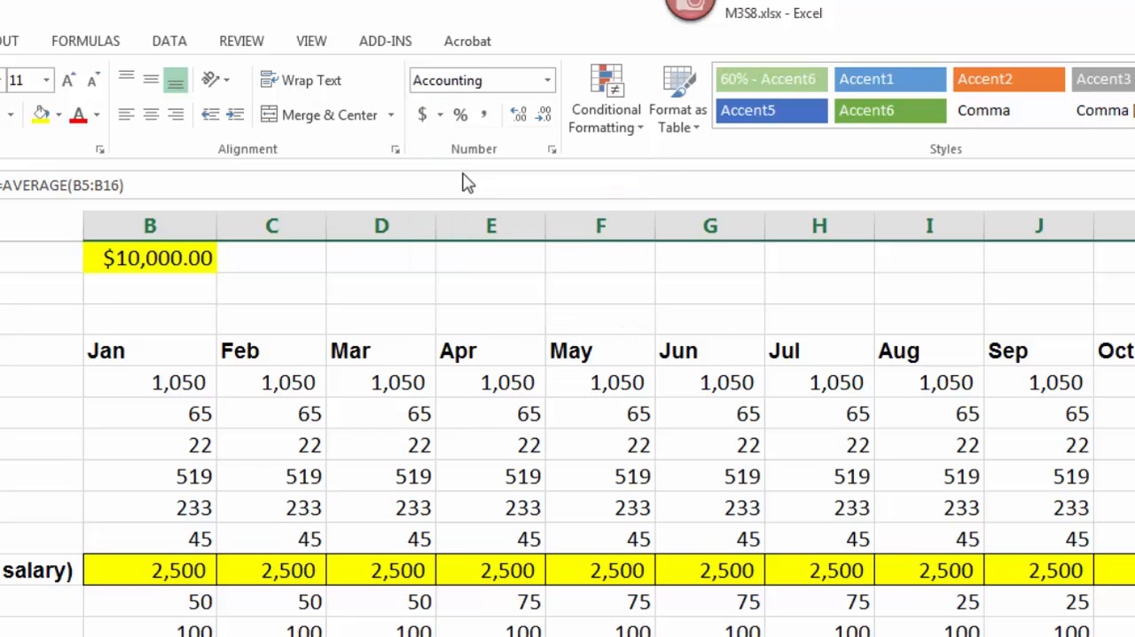
{"action": "left_click", "coordinate": [440, 116]}
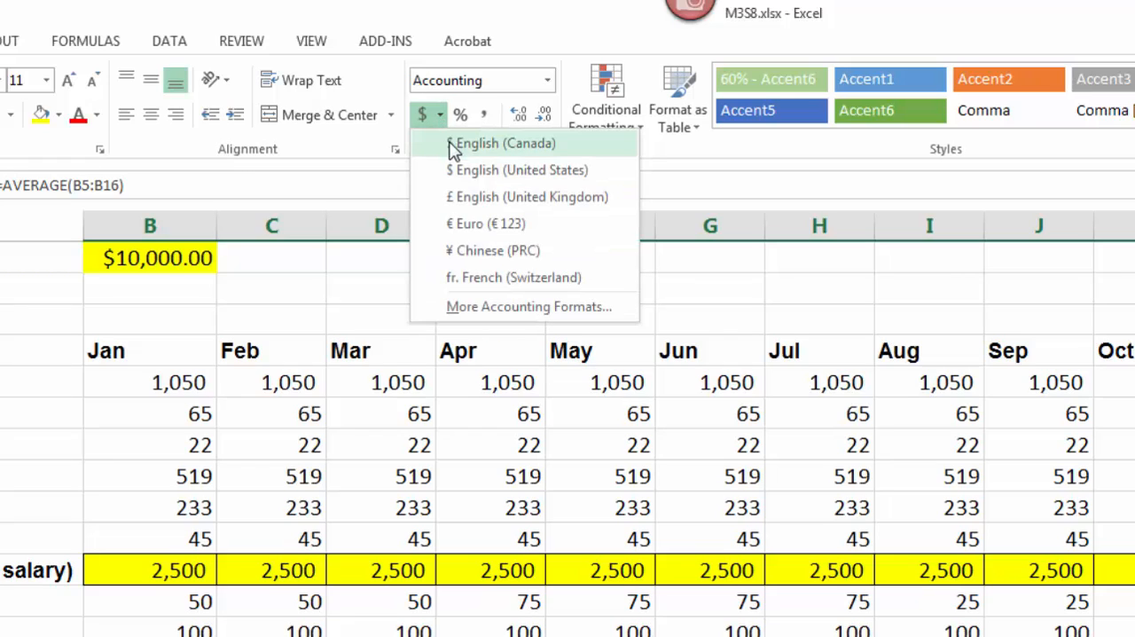
{"action": "left_click", "coordinate": [453, 152]}
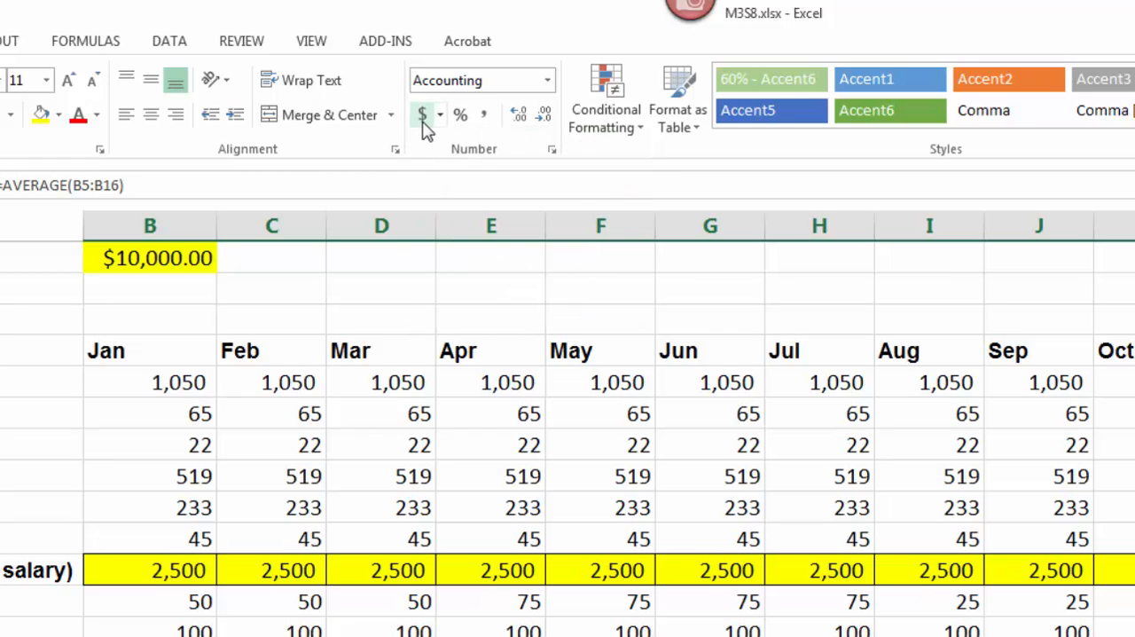
Format the average monthly expenses in B18:M18 as Currency with 0 decimal places, and recheck their format settings
{"action": "left_click", "coordinate": [552, 151]}
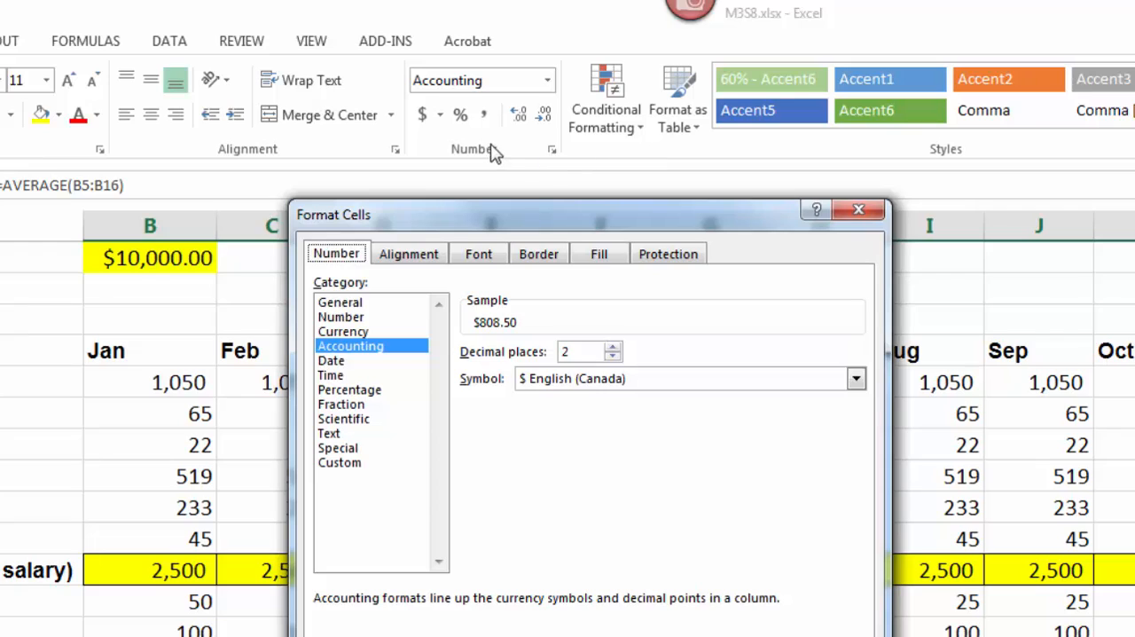
{"action": "left_click", "coordinate": [349, 332]}
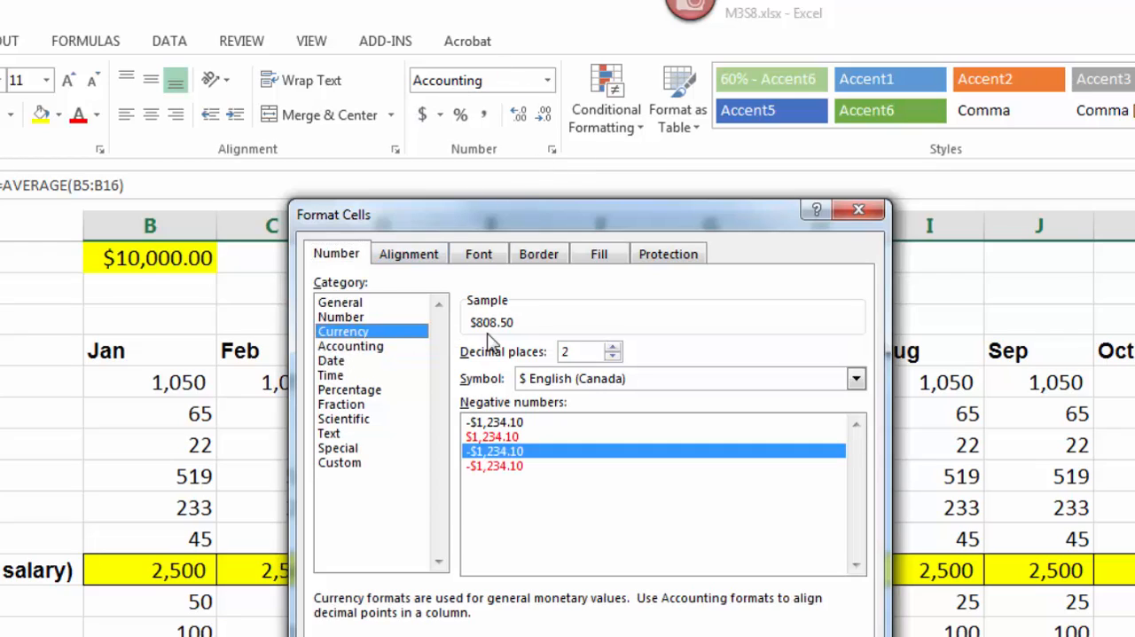
{"action": "left_click", "coordinate": [613, 357]}
{"action": "left_click", "coordinate": [613, 357]}
{"action": "left_click", "coordinate": [497, 451]}
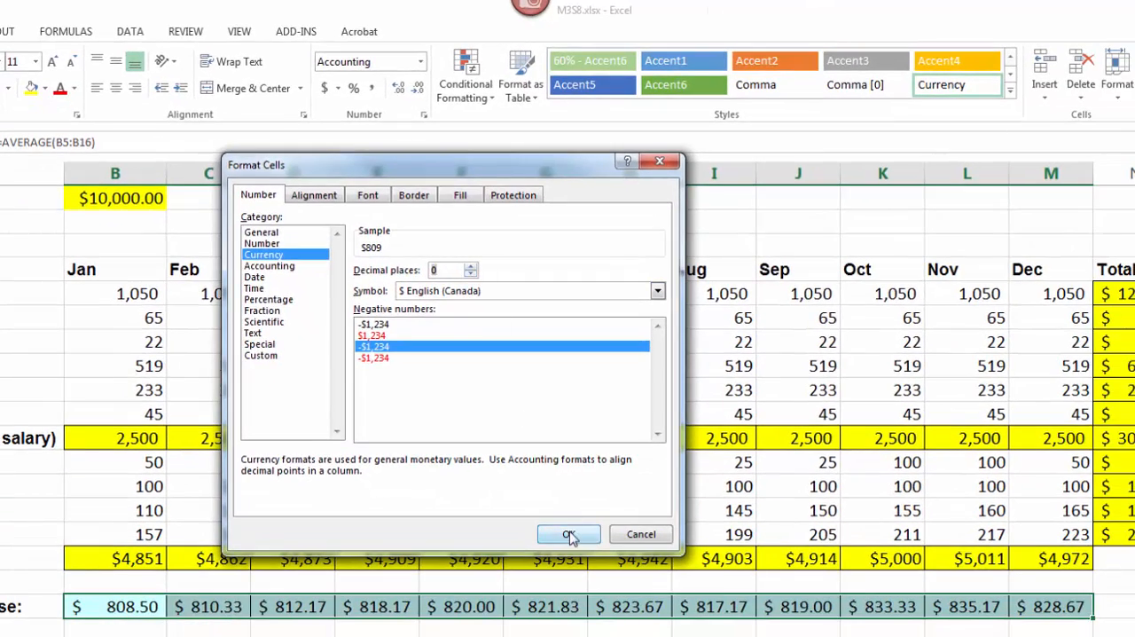
{"action": "left_click", "coordinate": [569, 534]}
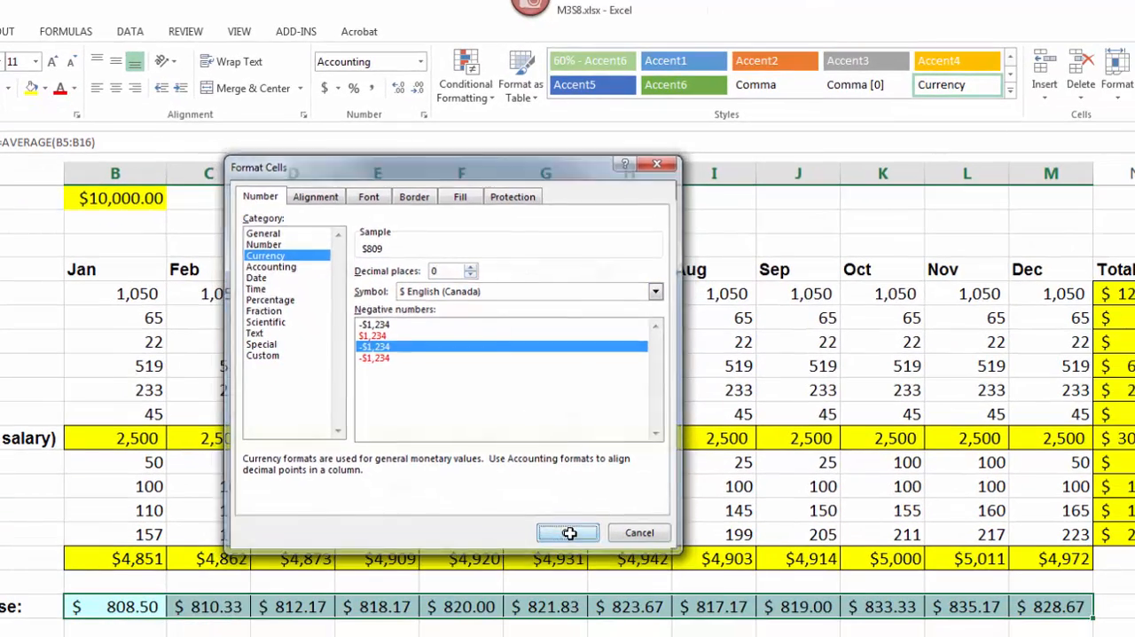
{"action": "left_click", "coordinate": [425, 116]}
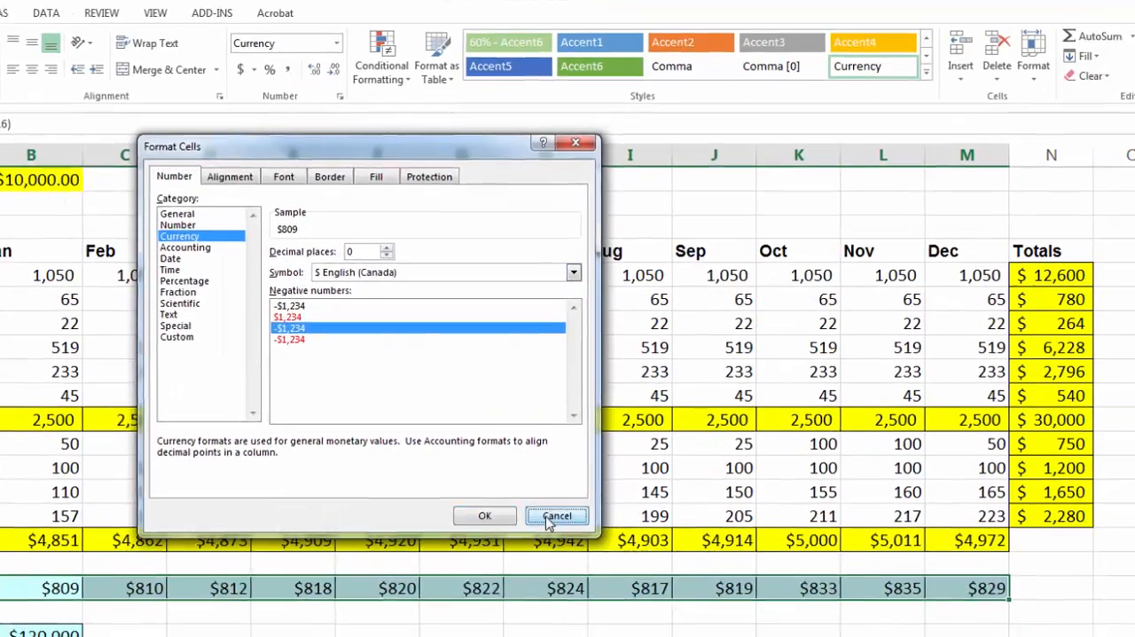
{"action": "left_click", "coordinate": [638, 533]}
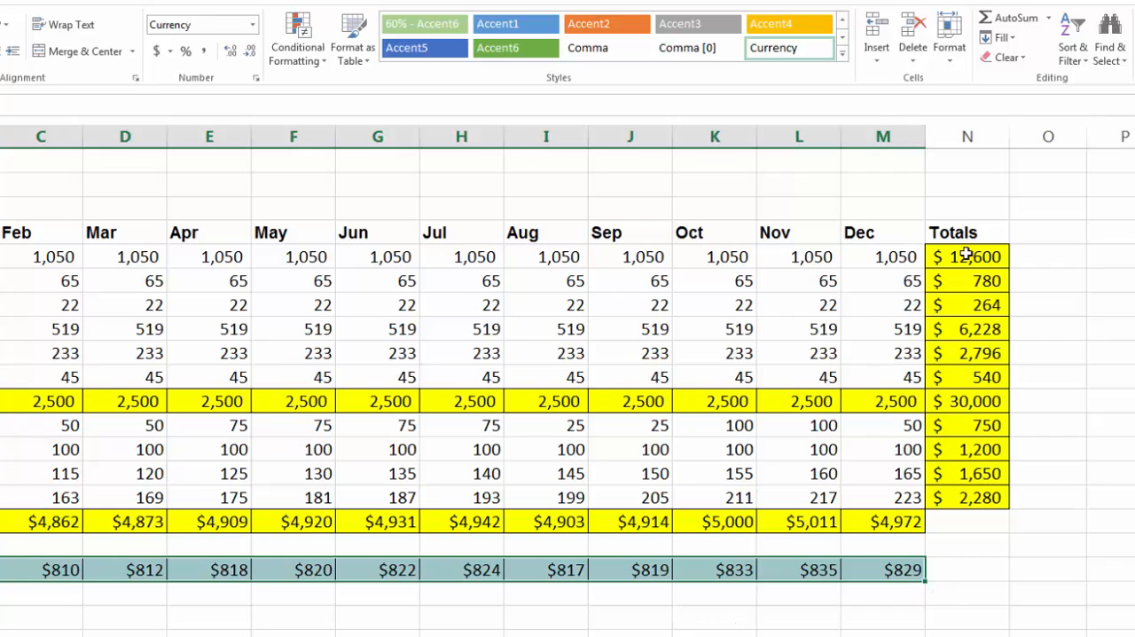
Format the expense totals in N5:N15 as Currency with the $ symbol and 0 decimal places
{"action": "left_click_drag", "start_coordinate": [971, 256], "coordinate": [974, 497]}
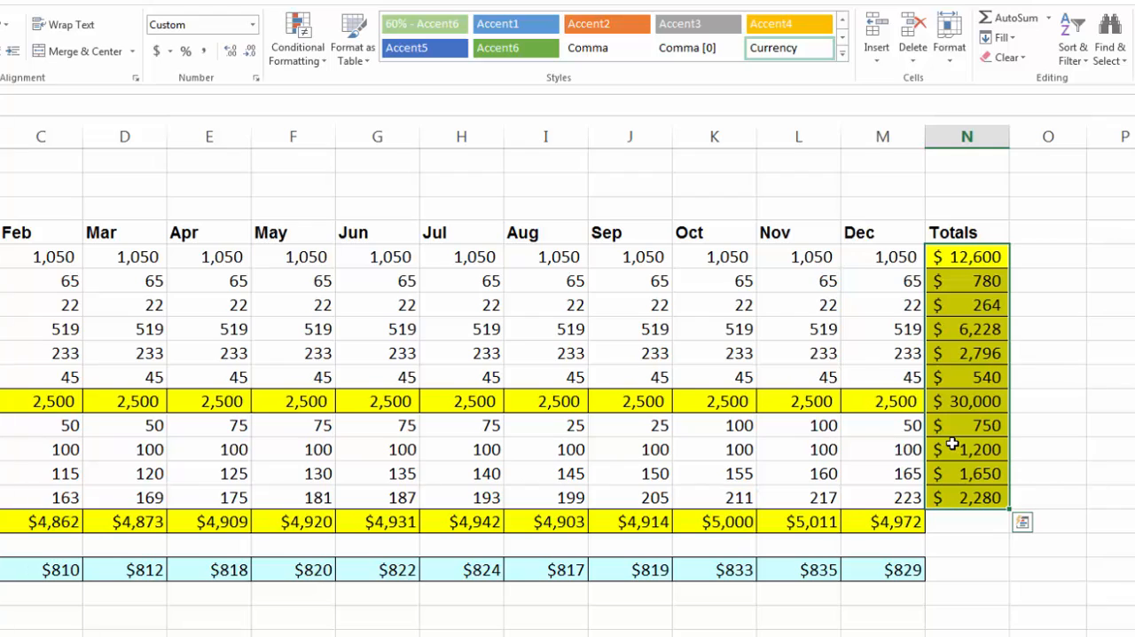
{"action": "left_click", "coordinate": [253, 29]}
{"action": "left_click", "coordinate": [253, 29]}
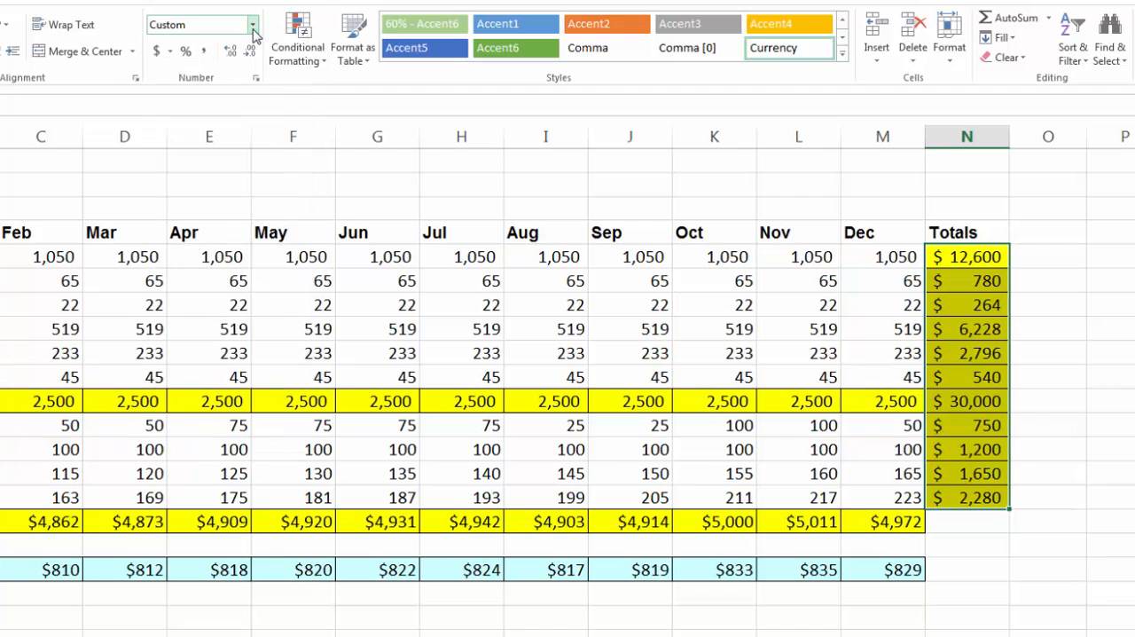
{"action": "left_click", "coordinate": [257, 79]}
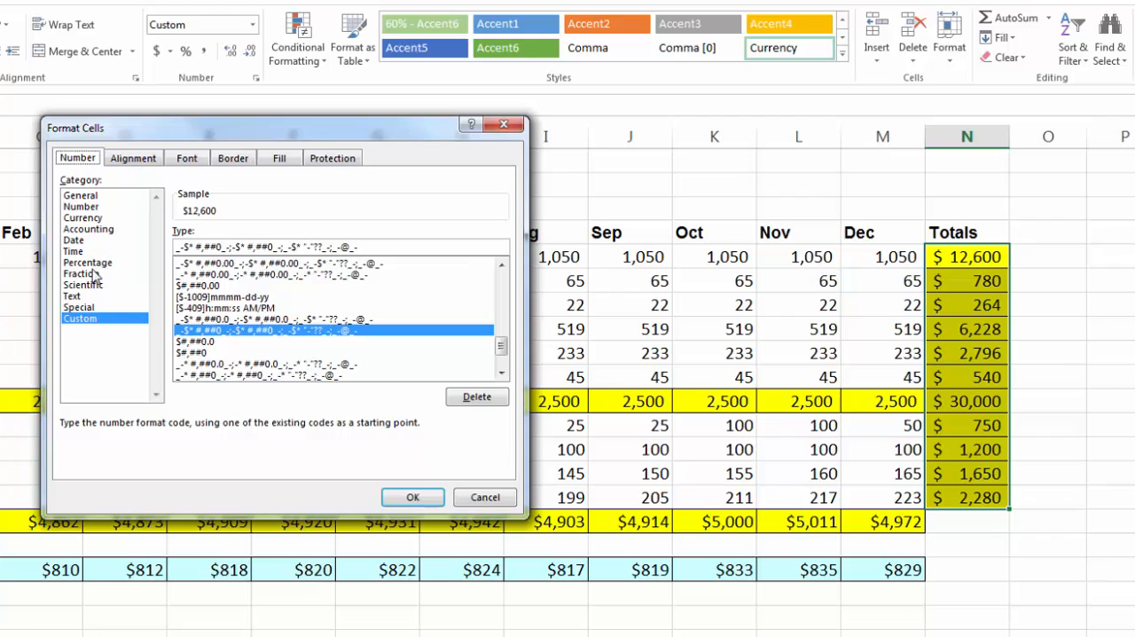
{"action": "left_click", "coordinate": [84, 218]}
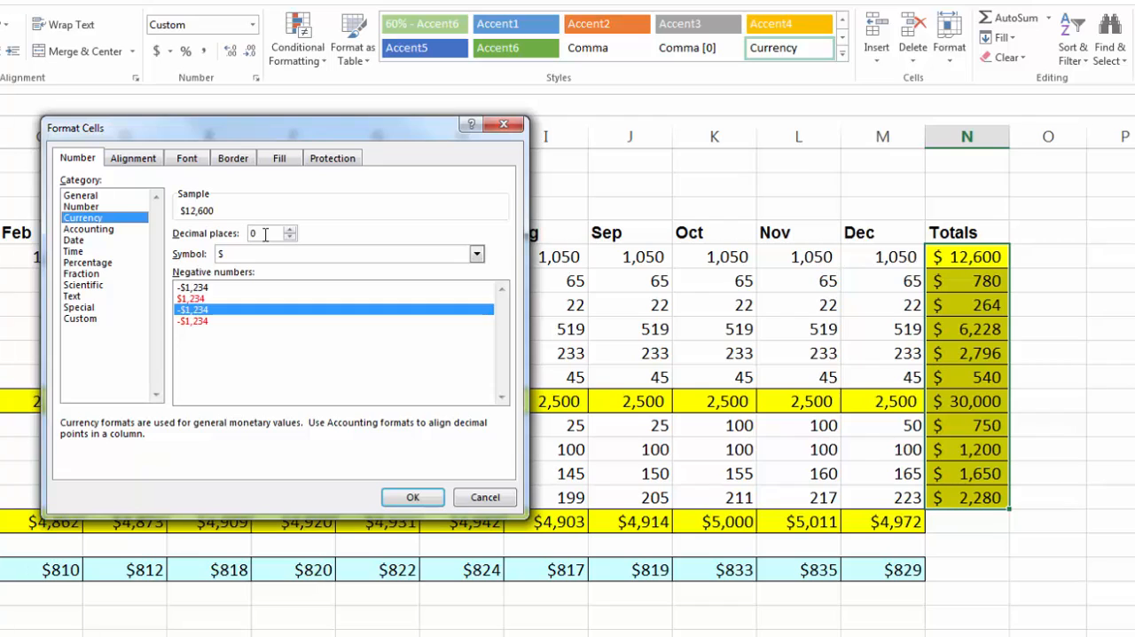
{"action": "left_click", "coordinate": [414, 498]}
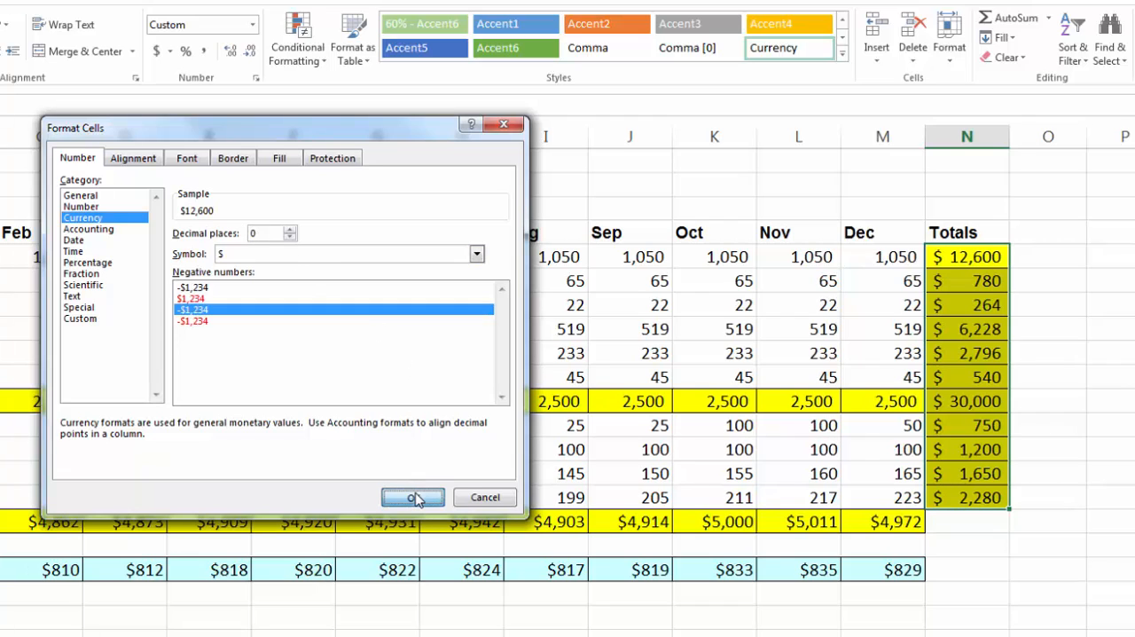
{"action": "left_click", "coordinate": [1111, 401]}
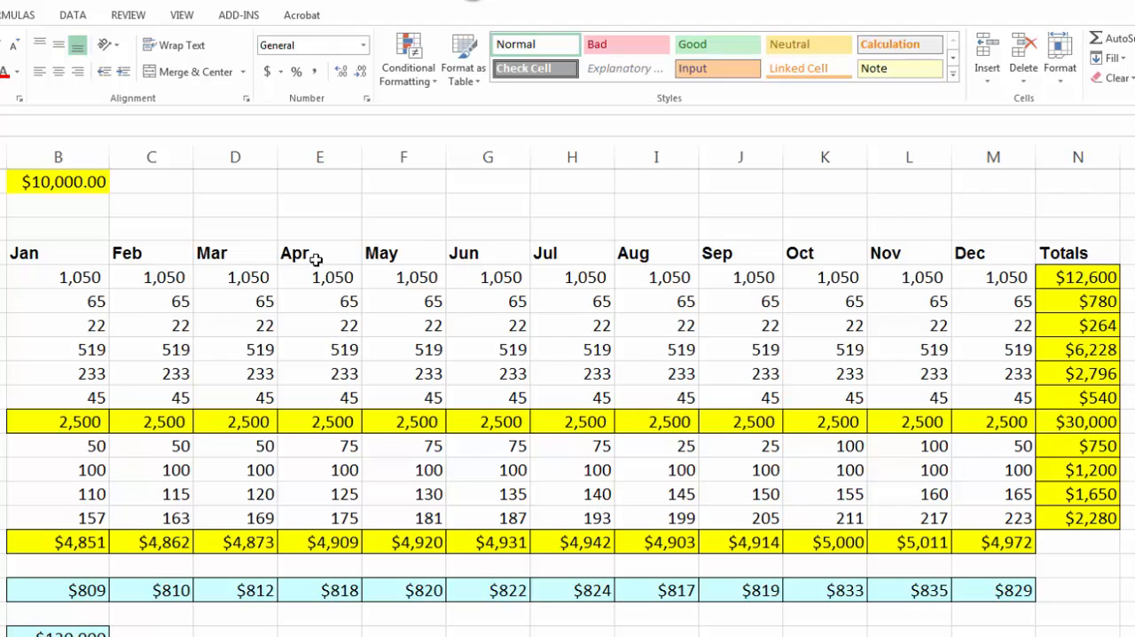
Center the month headings and the Totals heading in row 4, from B4 to N4
{"action": "left_click_drag", "start_coordinate": [35, 251], "coordinate": [1047, 254]}
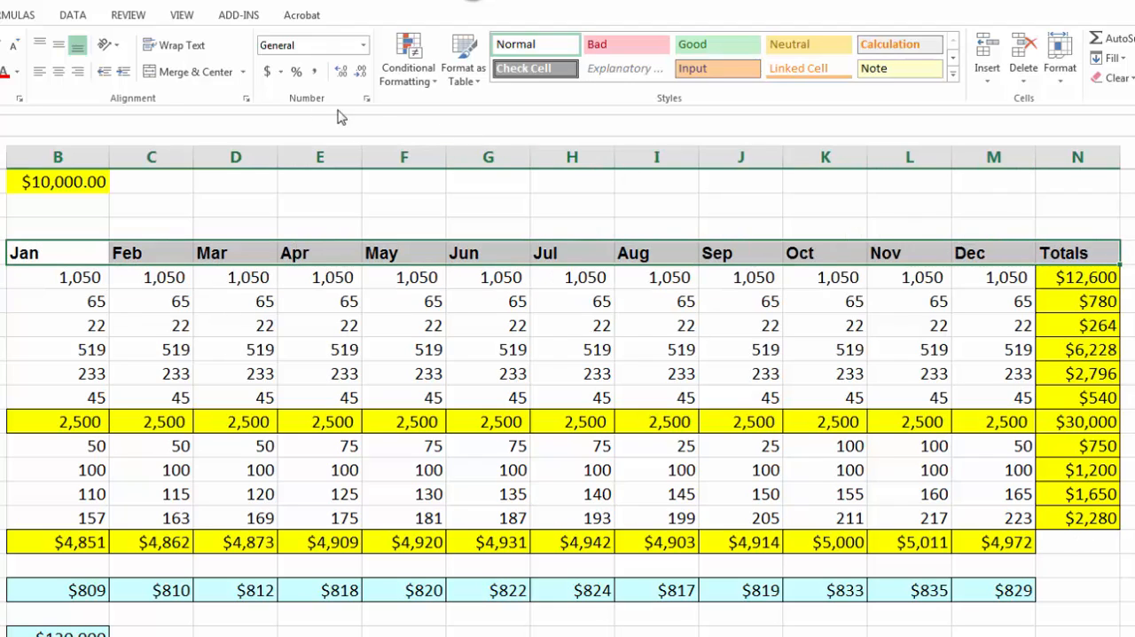
{"action": "left_click", "coordinate": [59, 73]}
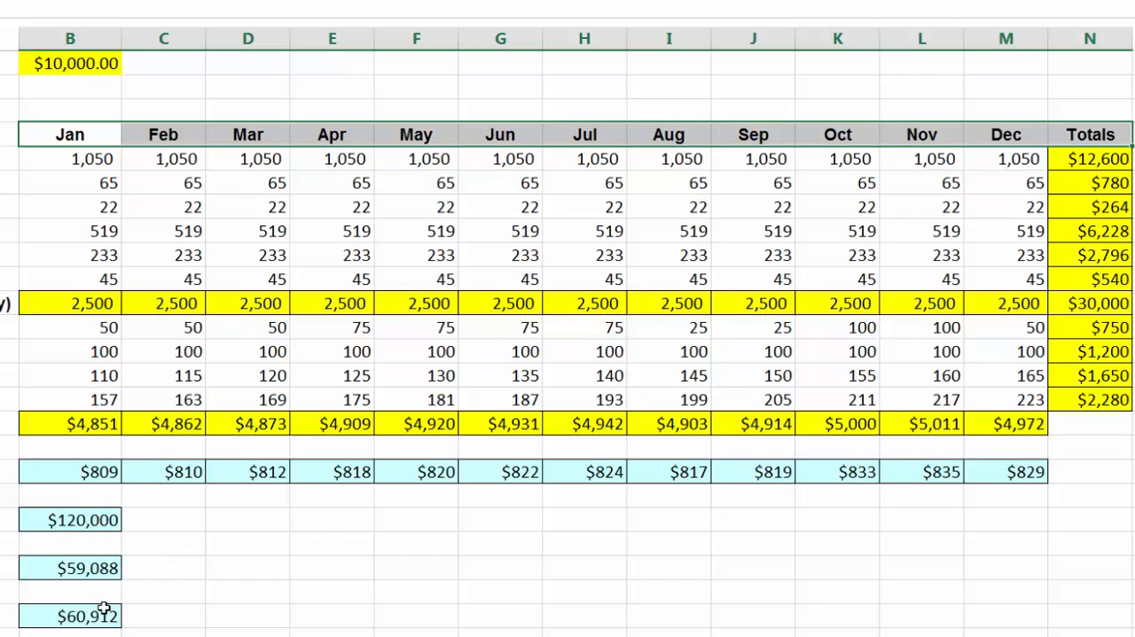
Check the yearly figures in B20, B22 and B24, and examine the 25% of salary formula in E11
{"action": "left_click", "coordinate": [96, 520]}
{"action": "left_click", "coordinate": [104, 567]}
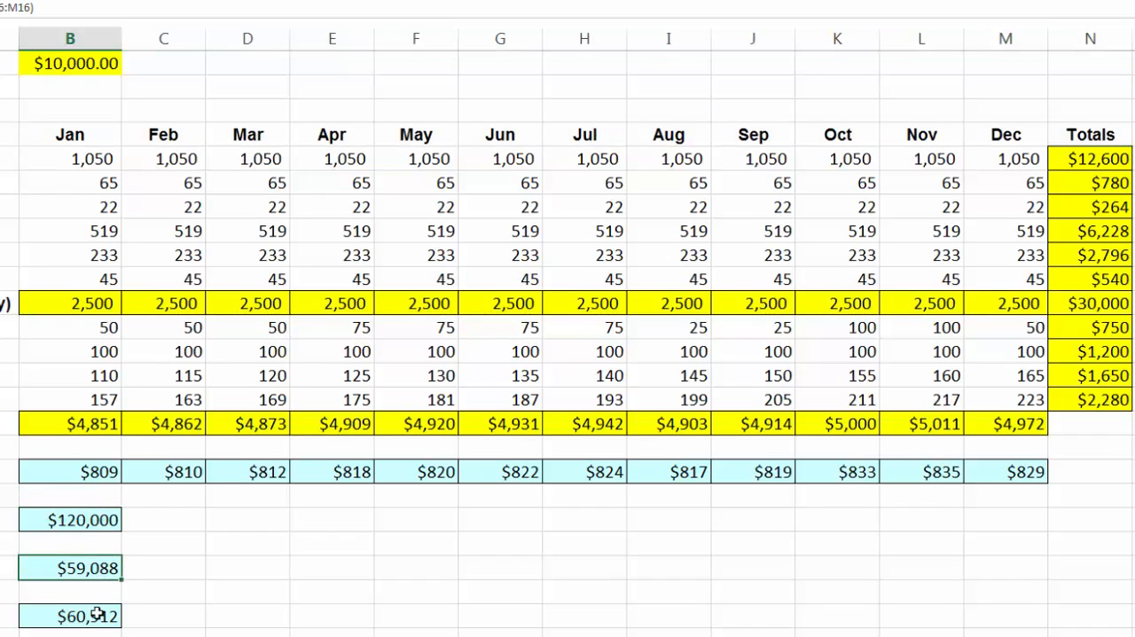
{"action": "left_click", "coordinate": [97, 614]}
{"action": "left_click", "coordinate": [110, 298]}
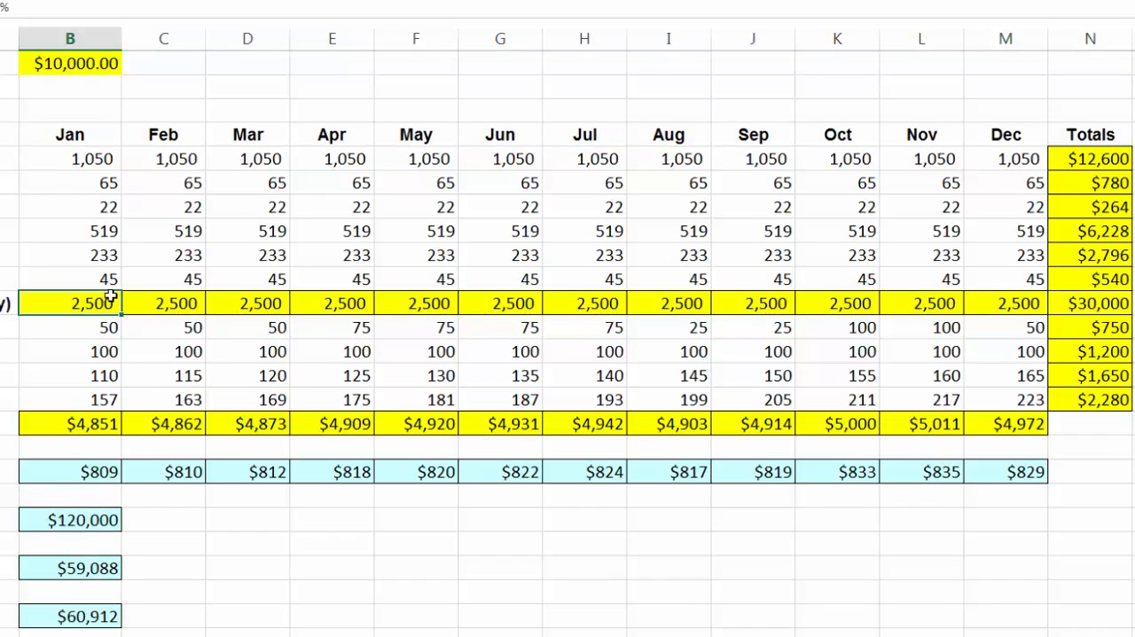
{"action": "left_click", "coordinate": [335, 305]}
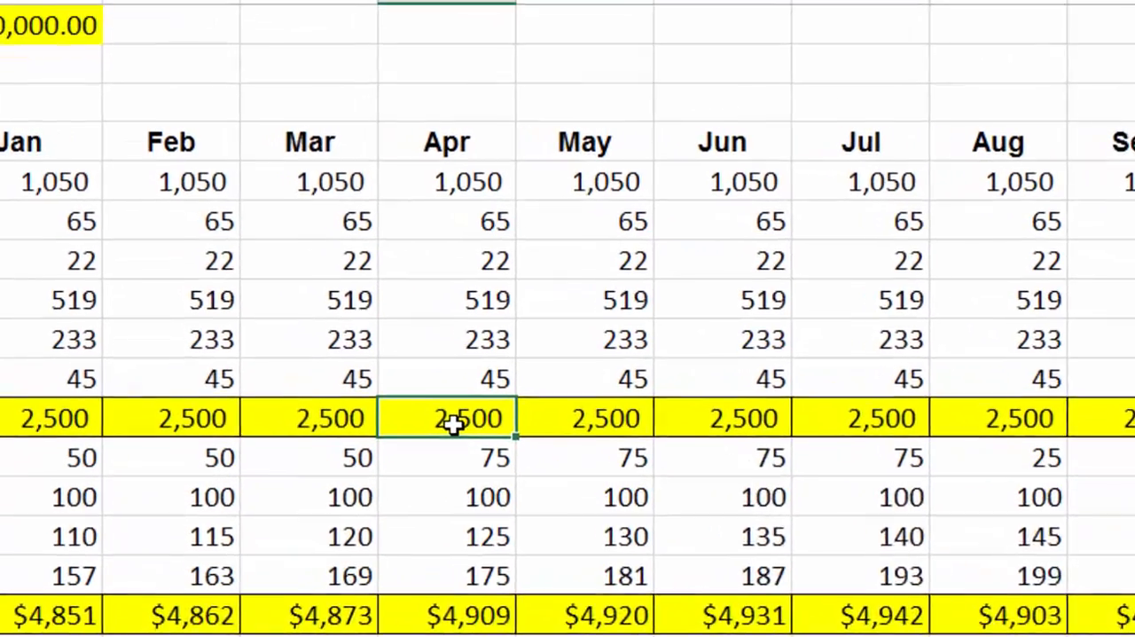
{"action": "double_click", "coordinate": [337, 305]}
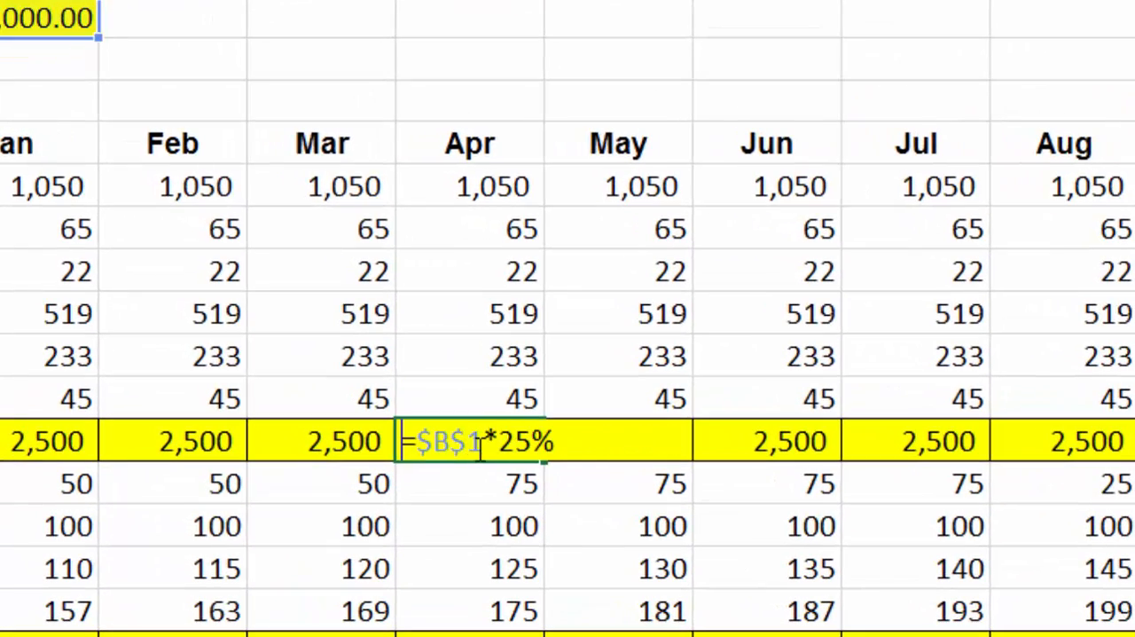
{"action": "left_click", "coordinate": [480, 447]}
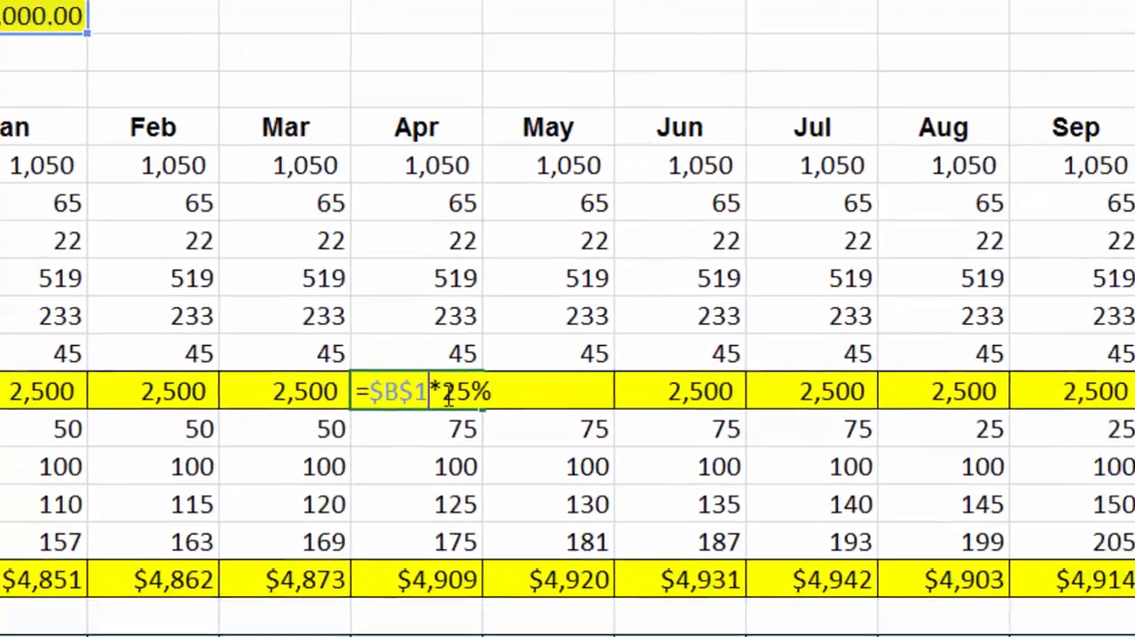
{"action": "key", "text": "Escape"}
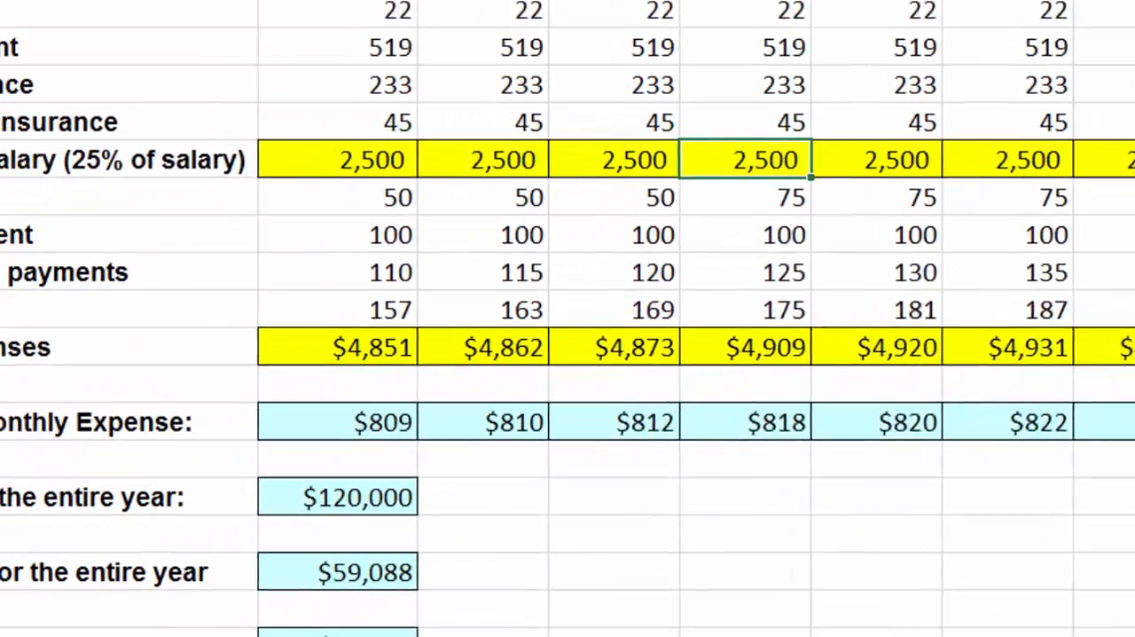
Examine the Total Expenses formulas in row 16, opening the March and May sums in D16 and F16
{"action": "double_click", "coordinate": [649, 348]}
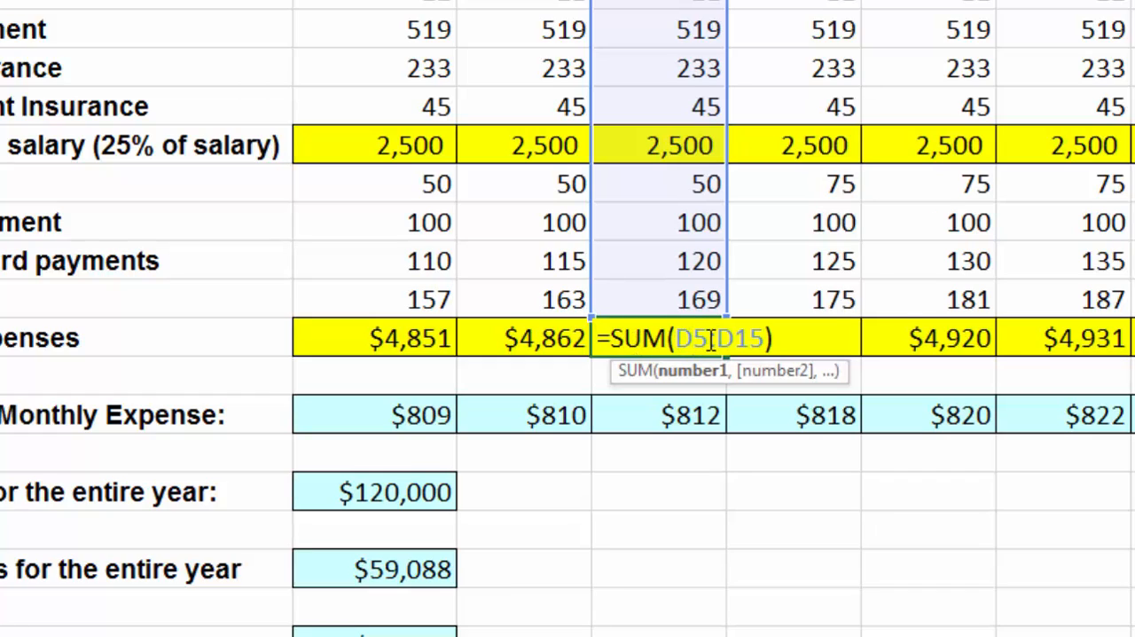
{"action": "key", "text": "Escape"}
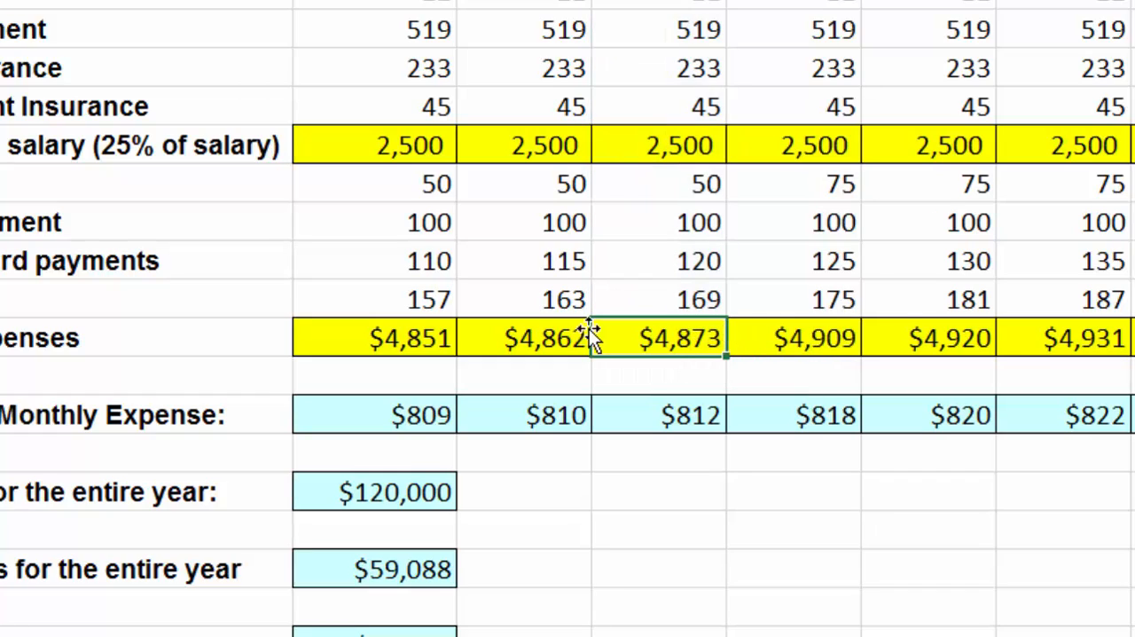
{"action": "left_click", "coordinate": [586, 333]}
{"action": "left_click", "coordinate": [832, 350]}
{"action": "left_click", "coordinate": [970, 360]}
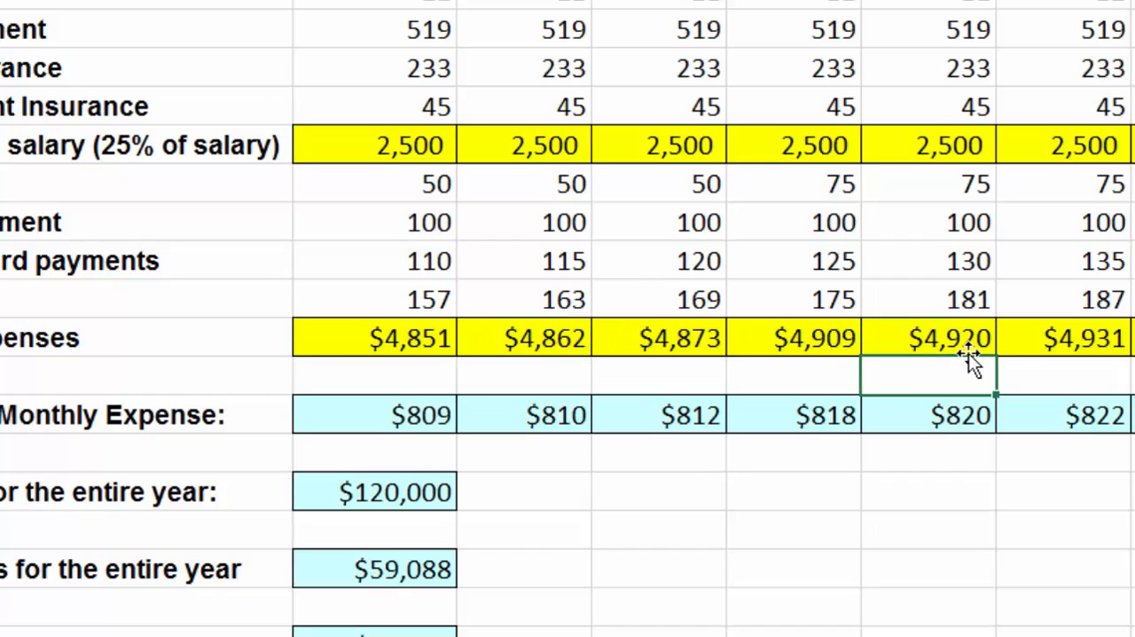
{"action": "left_click", "coordinate": [968, 339]}
{"action": "double_click", "coordinate": [967, 337]}
{"action": "key", "text": "Escape"}
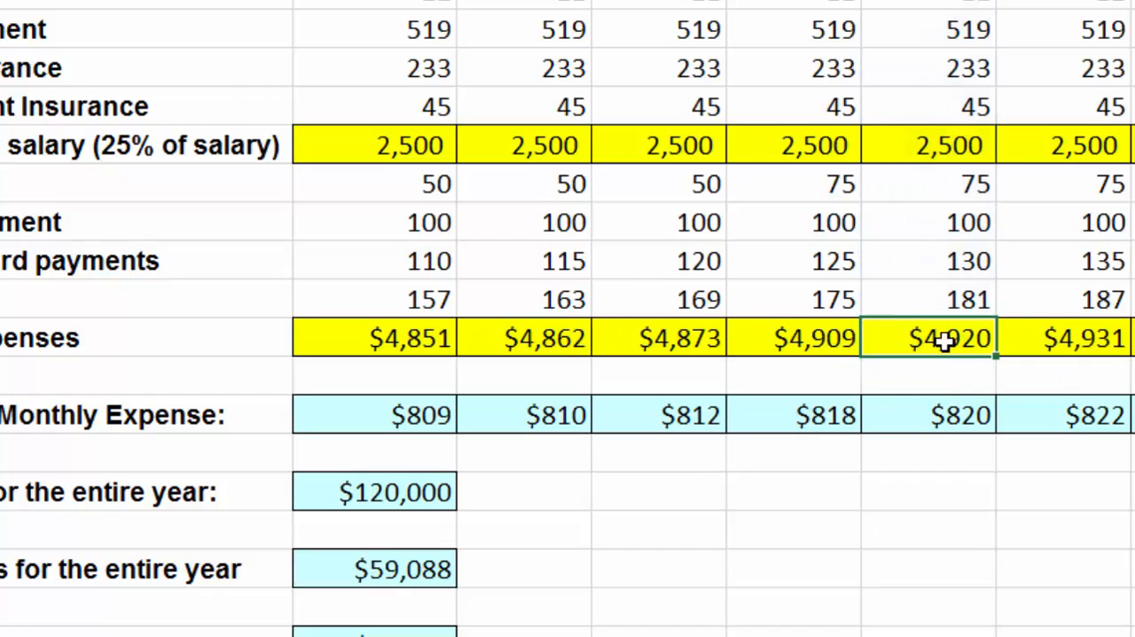
{"action": "left_click", "coordinate": [435, 338]}
Examine the average monthly expense formula in C18 and the formula for the entire year's income in B20
{"action": "left_click", "coordinate": [541, 424]}
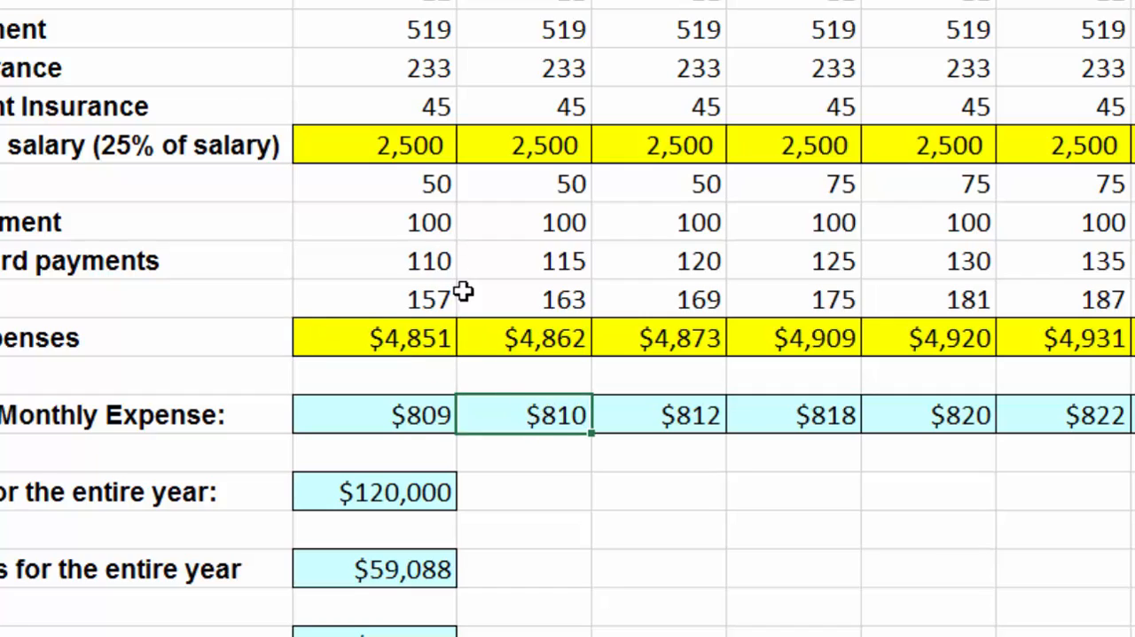
{"action": "double_click", "coordinate": [540, 419]}
{"action": "key", "text": "Escape"}
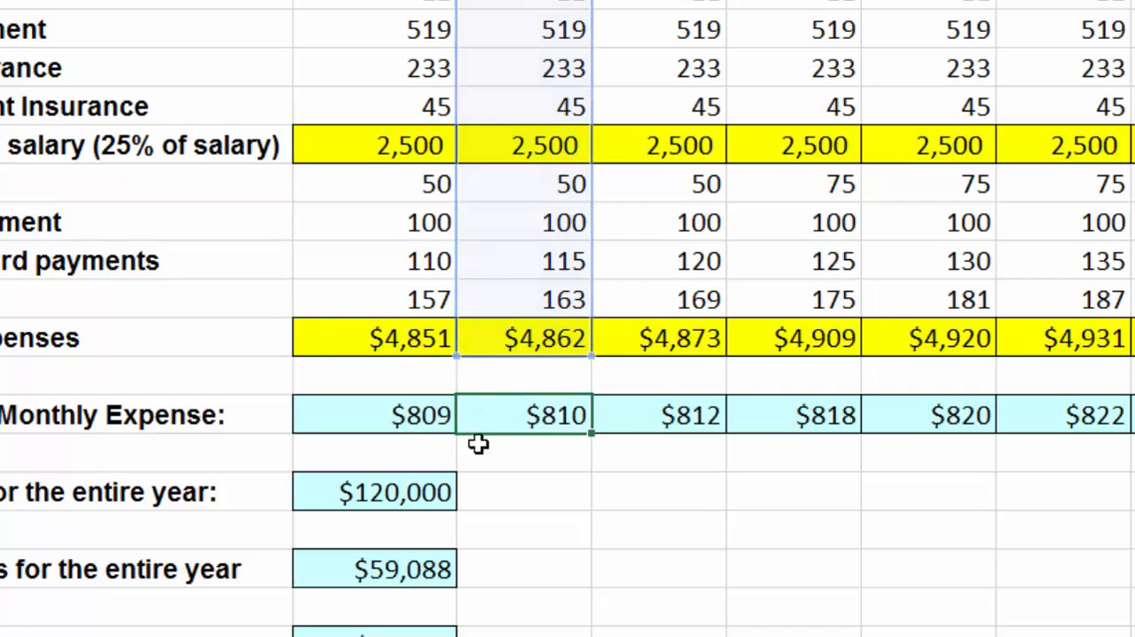
{"action": "double_click", "coordinate": [387, 493]}
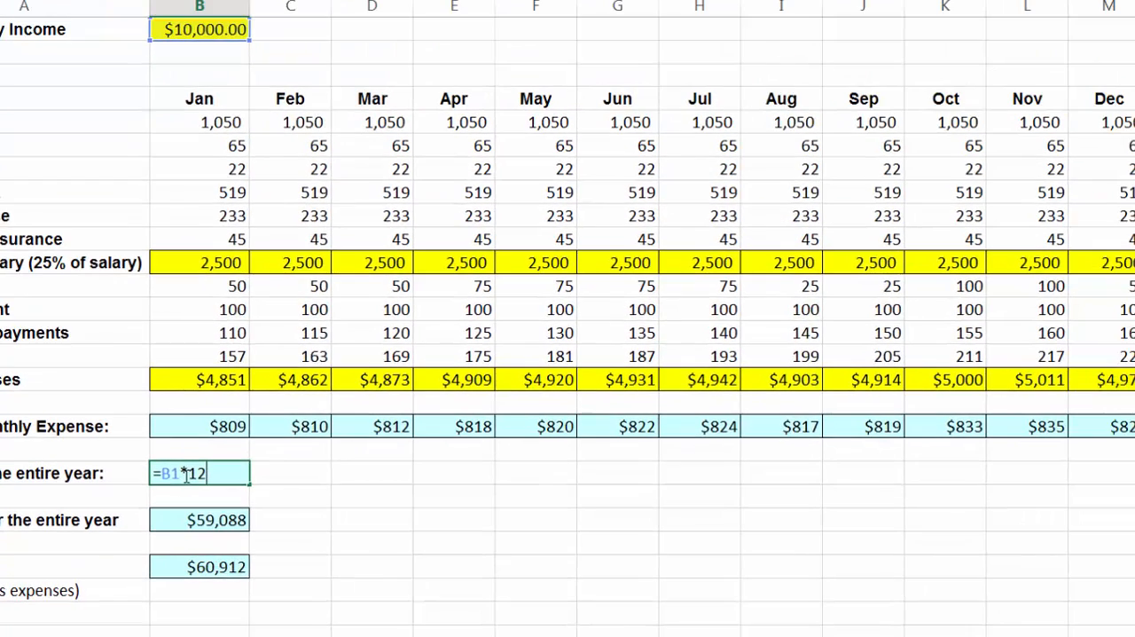
{"action": "key", "text": "Return"}
Set the monthly income in B1 to 9000 and check the dependent income for the entire year in B20
{"action": "left_click", "coordinate": [192, 34]}
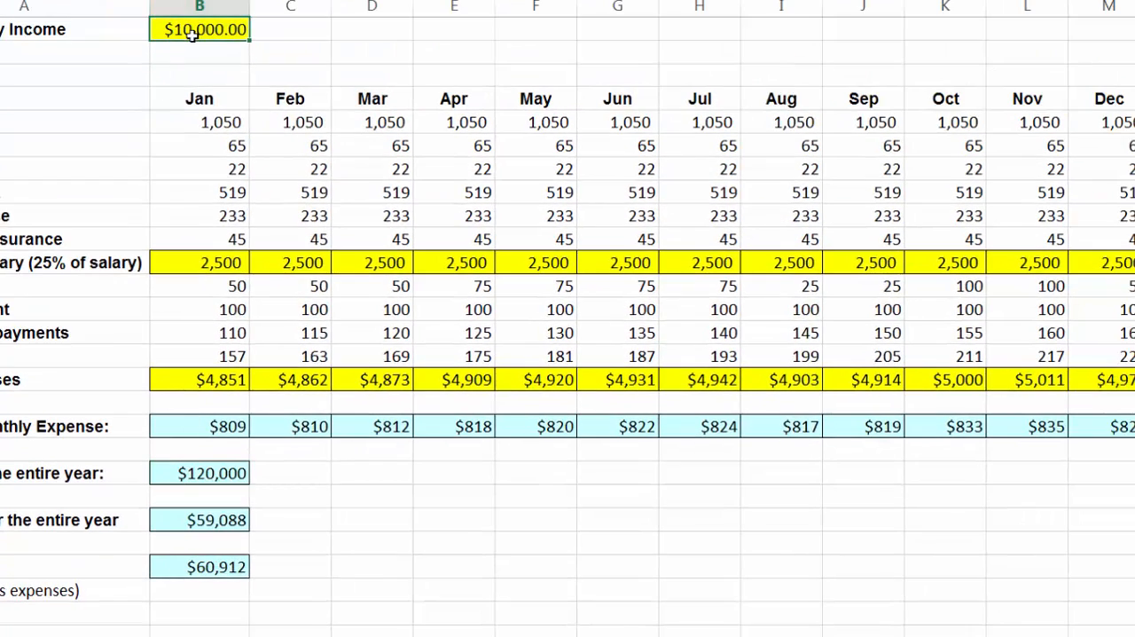
{"action": "type", "text": "9000"}
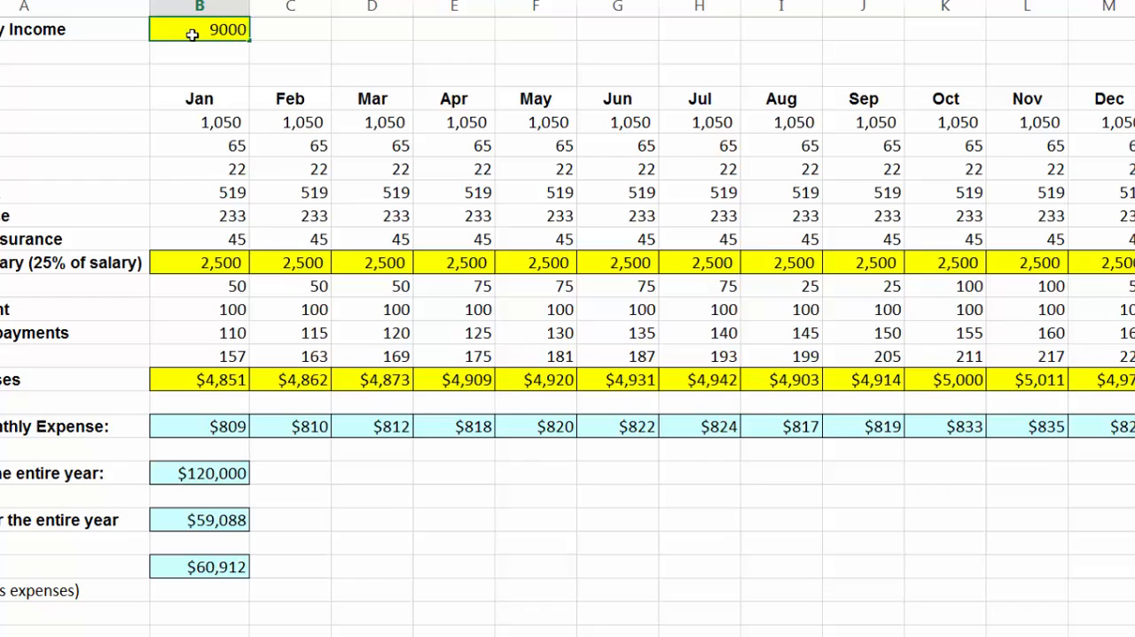
{"action": "key", "text": "Return"}
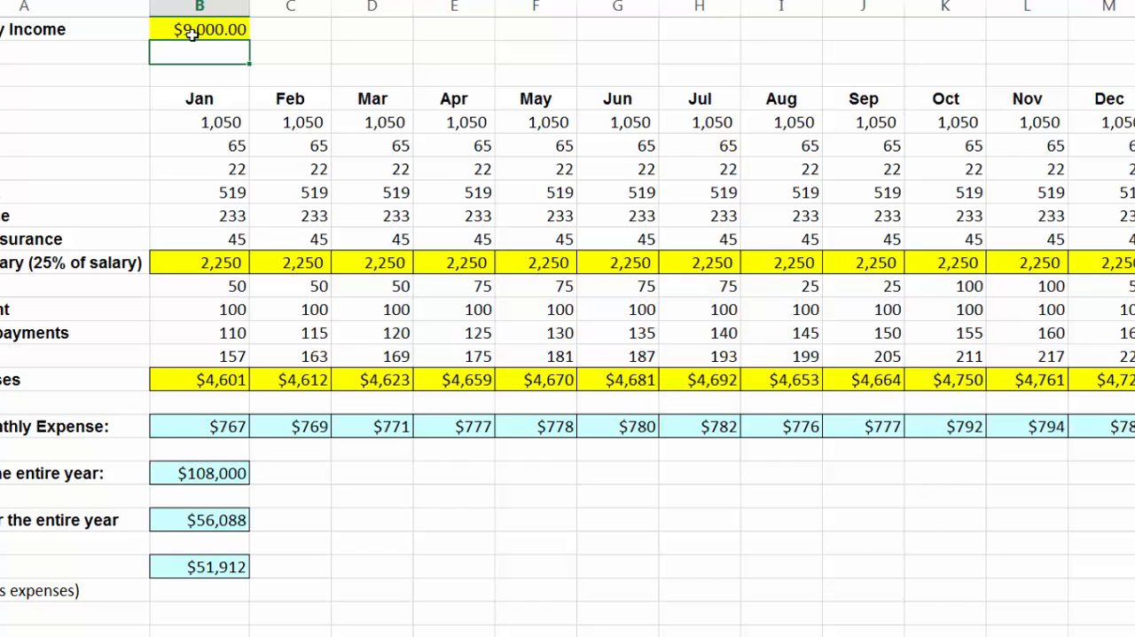
{"action": "left_click", "coordinate": [192, 33]}
{"action": "left_click", "coordinate": [222, 473]}
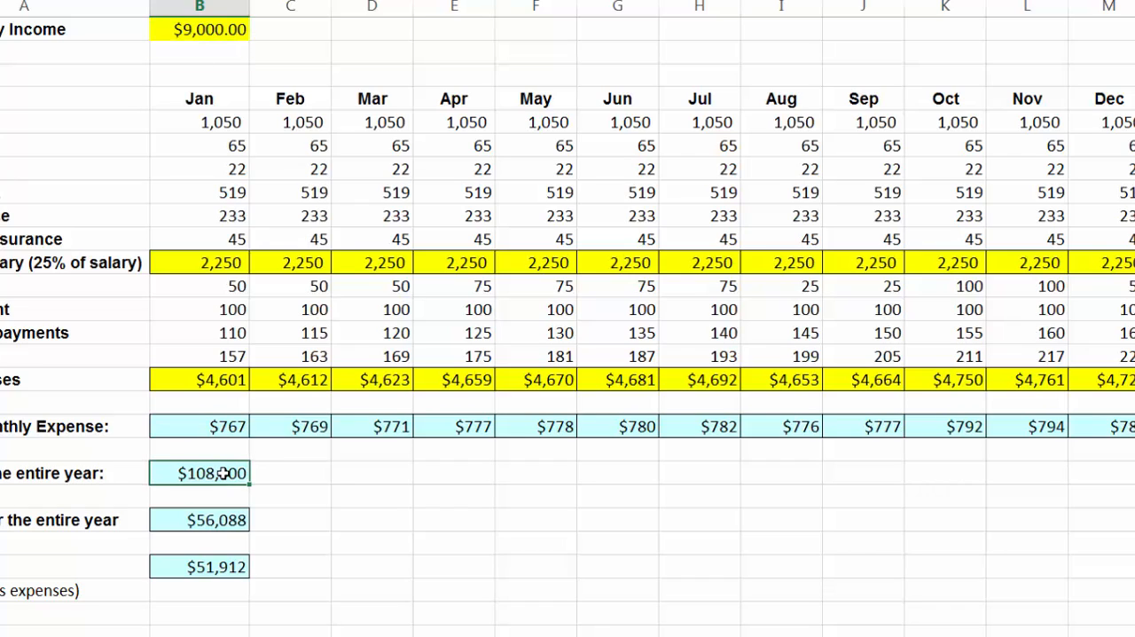
Remove both decimal places from the monthly income in B1 and set its value to 10000
{"action": "double_click", "coordinate": [201, 35]}
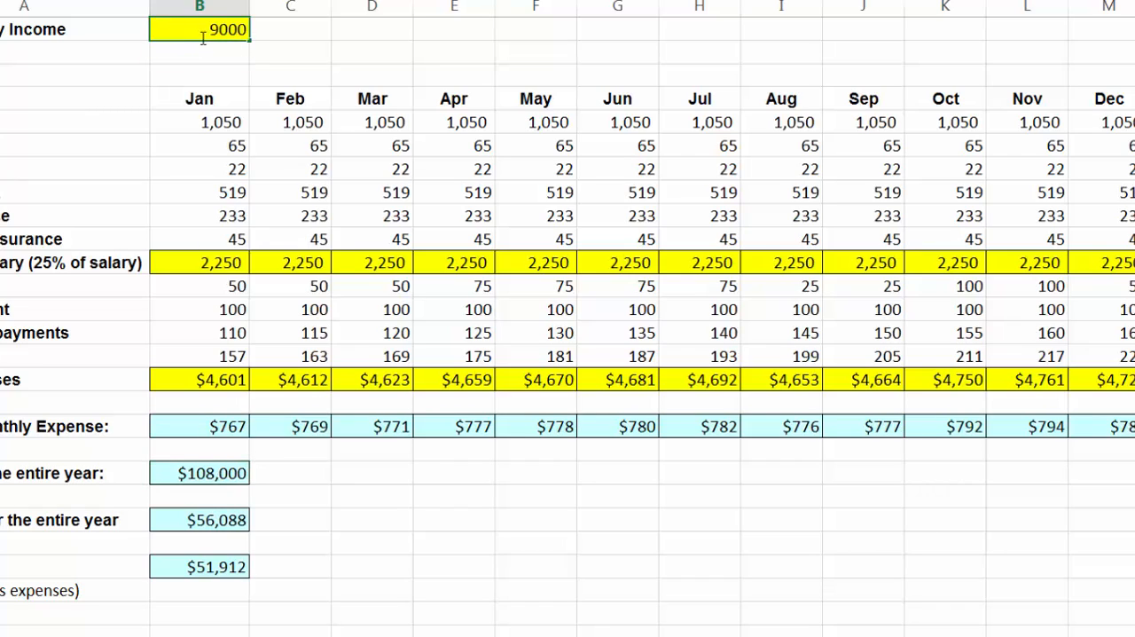
{"action": "key", "text": "Escape"}
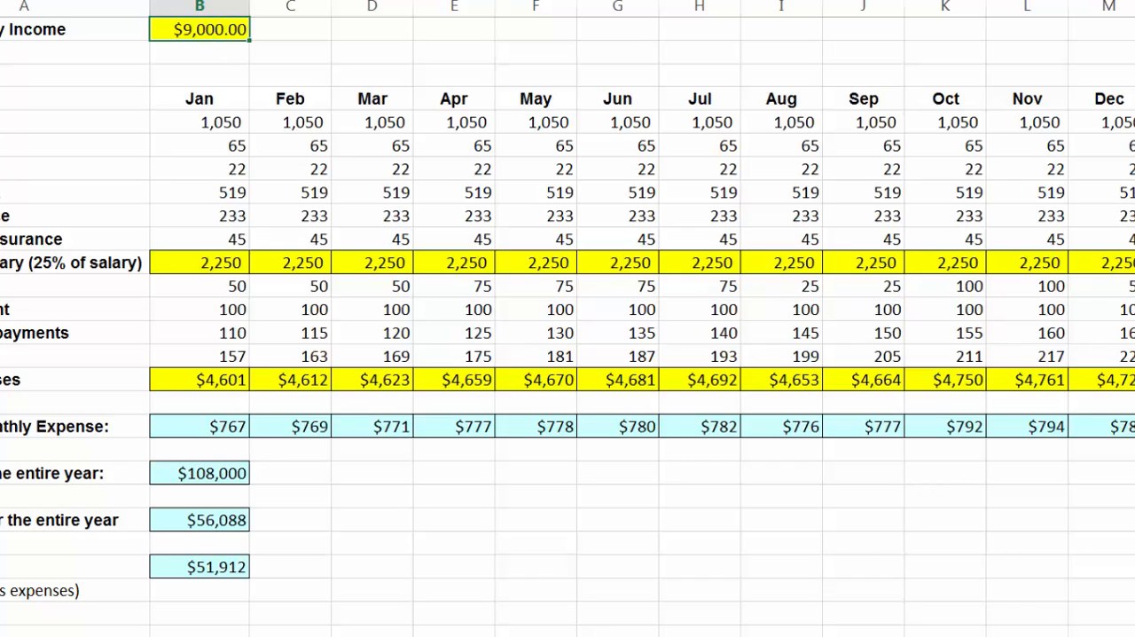
{"action": "key", "text": "alt+h"}
{"action": "key", "text": "9"}
{"action": "key", "text": "alt+h"}
{"action": "type", "text": "9"}
{"action": "type", "text": "10000"}
{"action": "key", "text": "Return"}
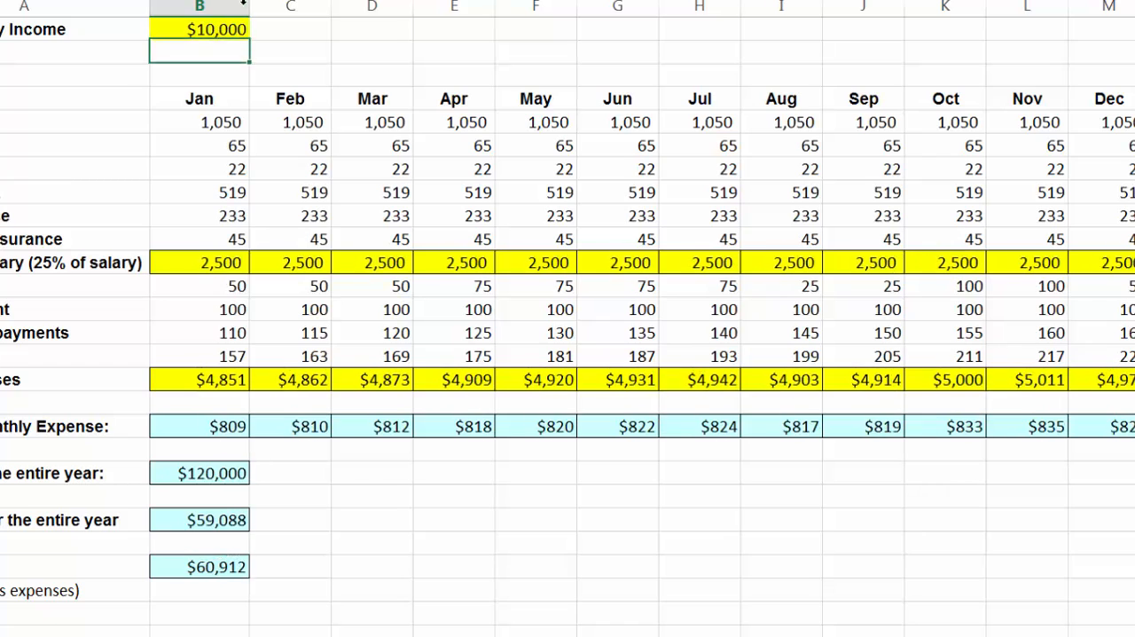
Examine the formulas for the entire year's expenses in B22 and the balance in B24
{"action": "left_click", "coordinate": [229, 473]}
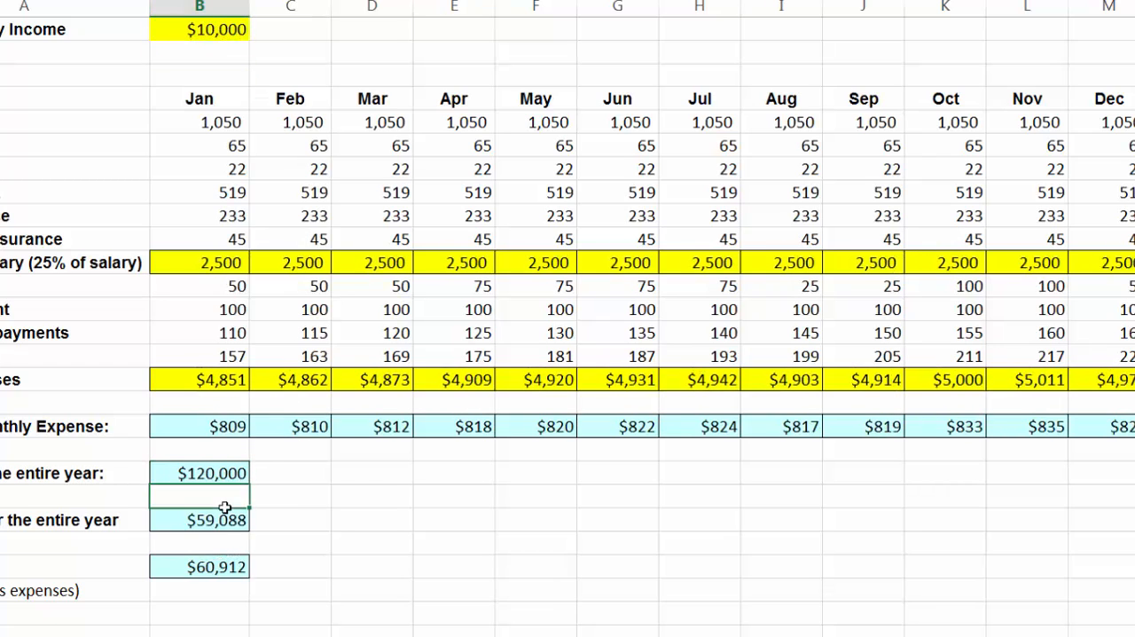
{"action": "left_click", "coordinate": [226, 523]}
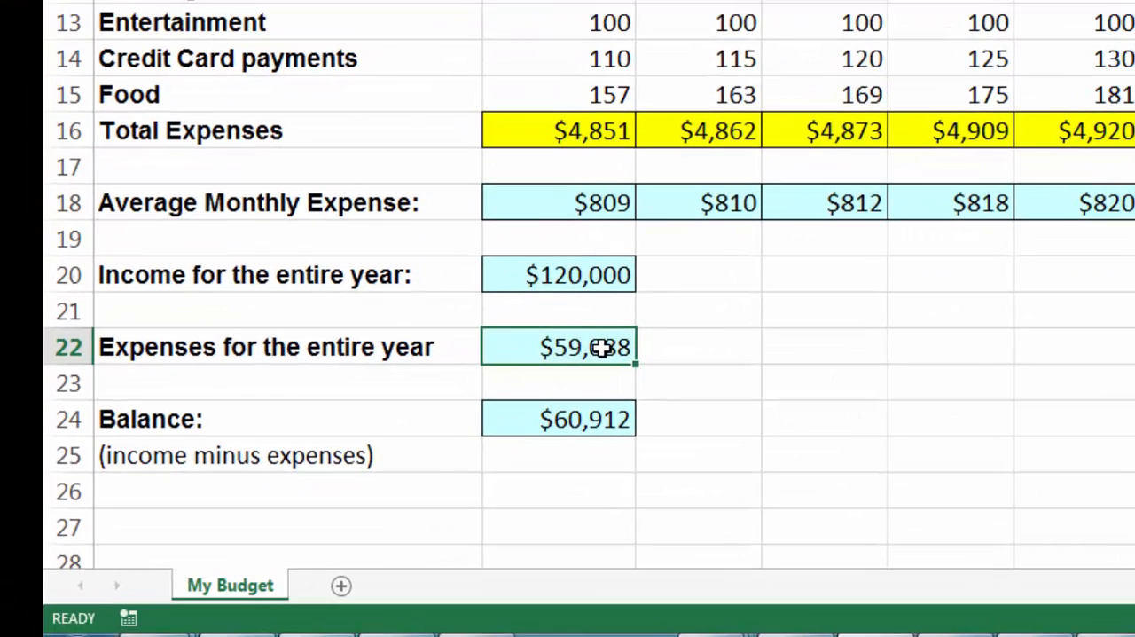
{"action": "double_click", "coordinate": [602, 349]}
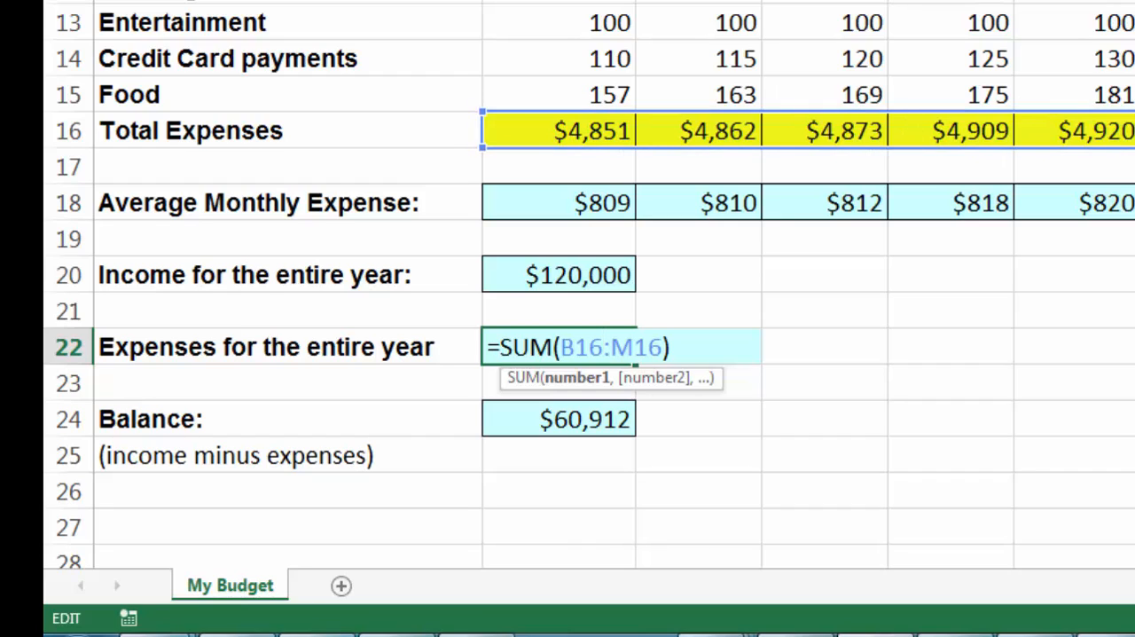
{"action": "key", "text": "Return"}
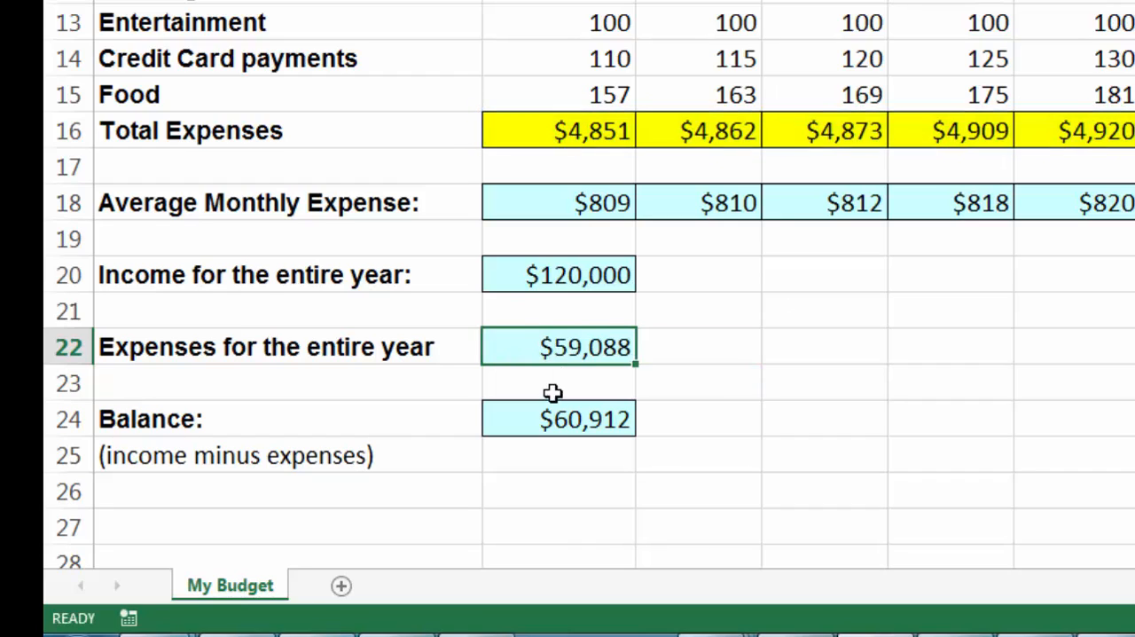
{"action": "double_click", "coordinate": [570, 419]}
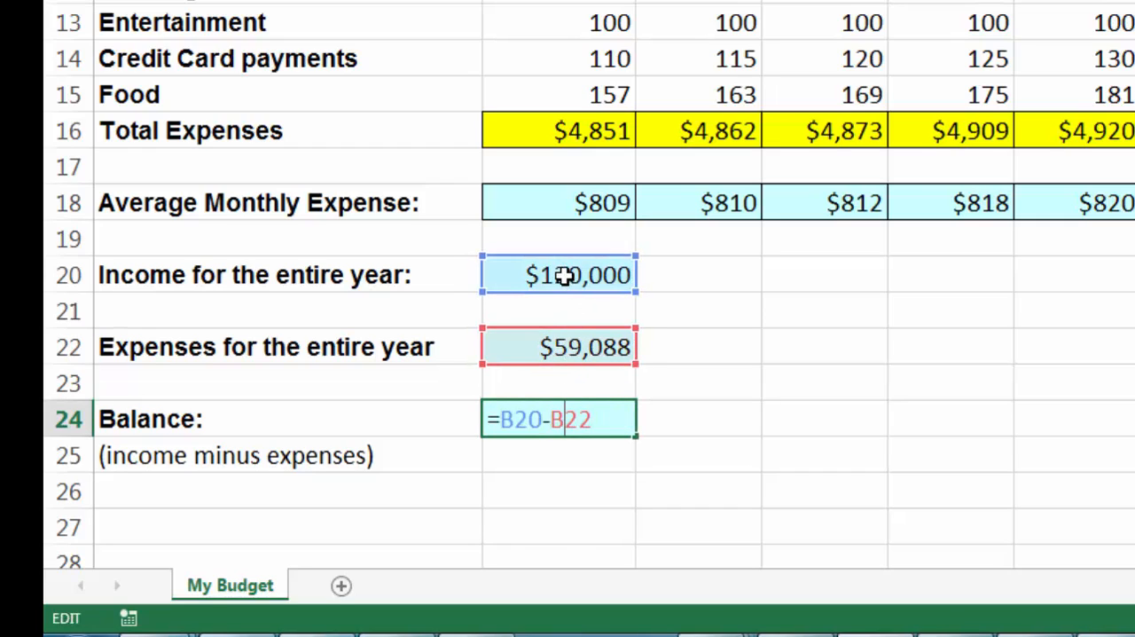
{"action": "key", "text": "ctrl+Return"}
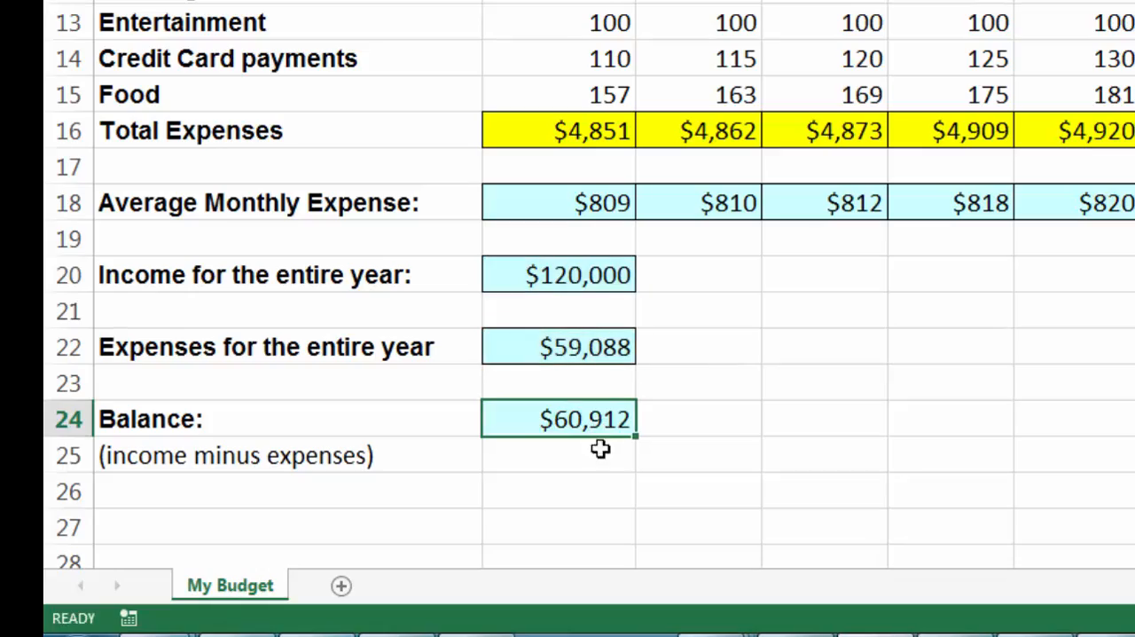
{"action": "left_click", "coordinate": [607, 476]}
{"action": "left_click", "coordinate": [816, 457]}
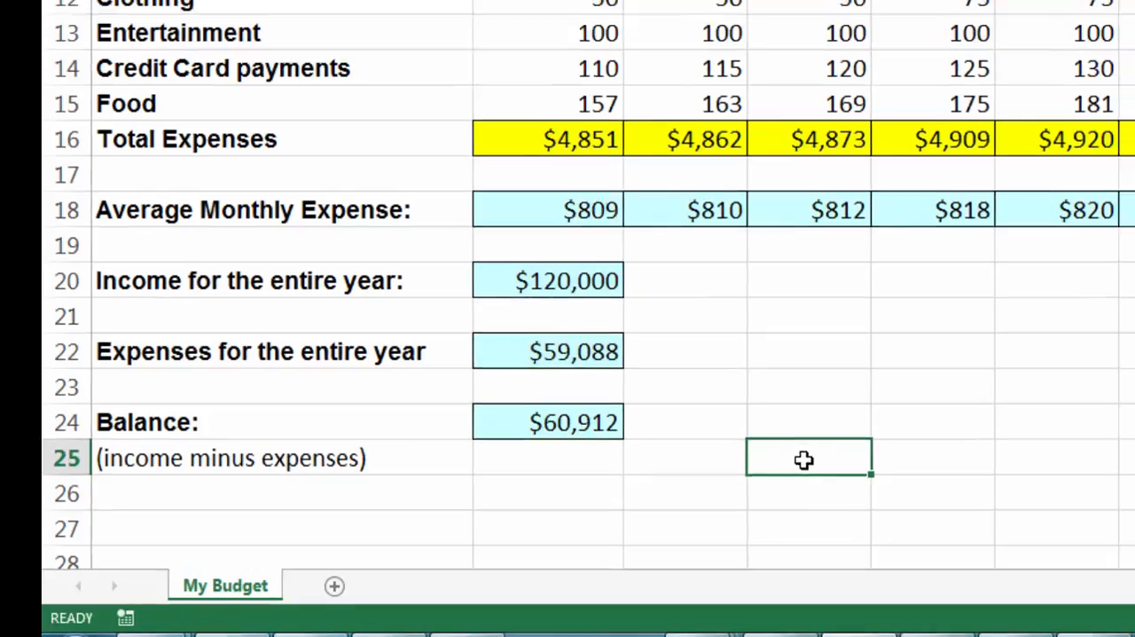